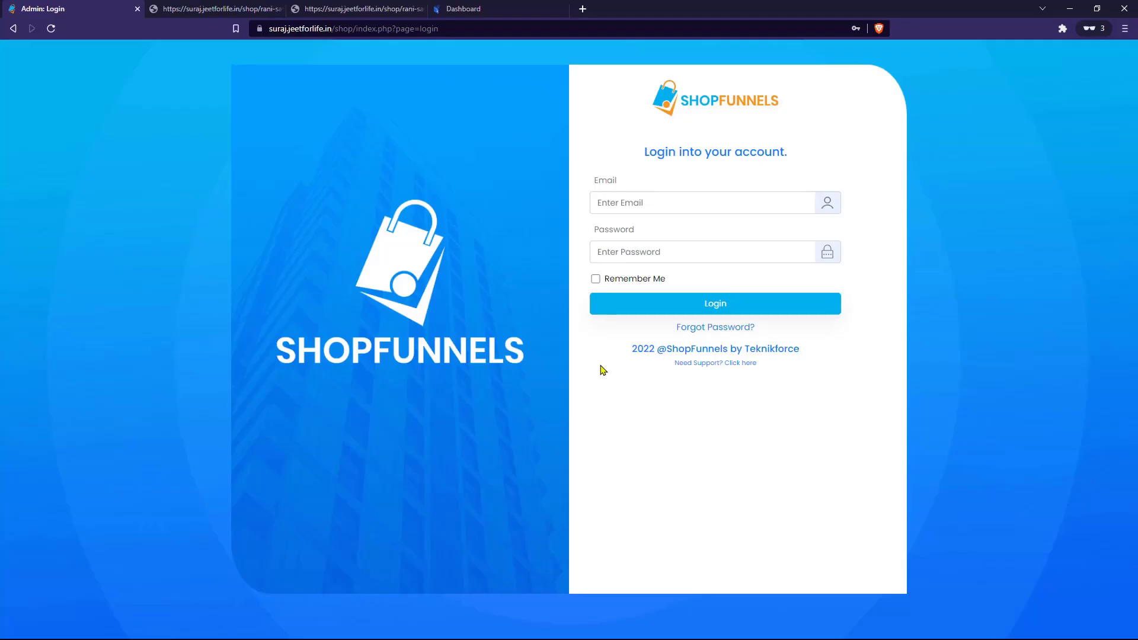
Step: Sign in with the first saved login for the ShopFunnels admin account
{"action": "left_click", "coordinate": [763, 199]}
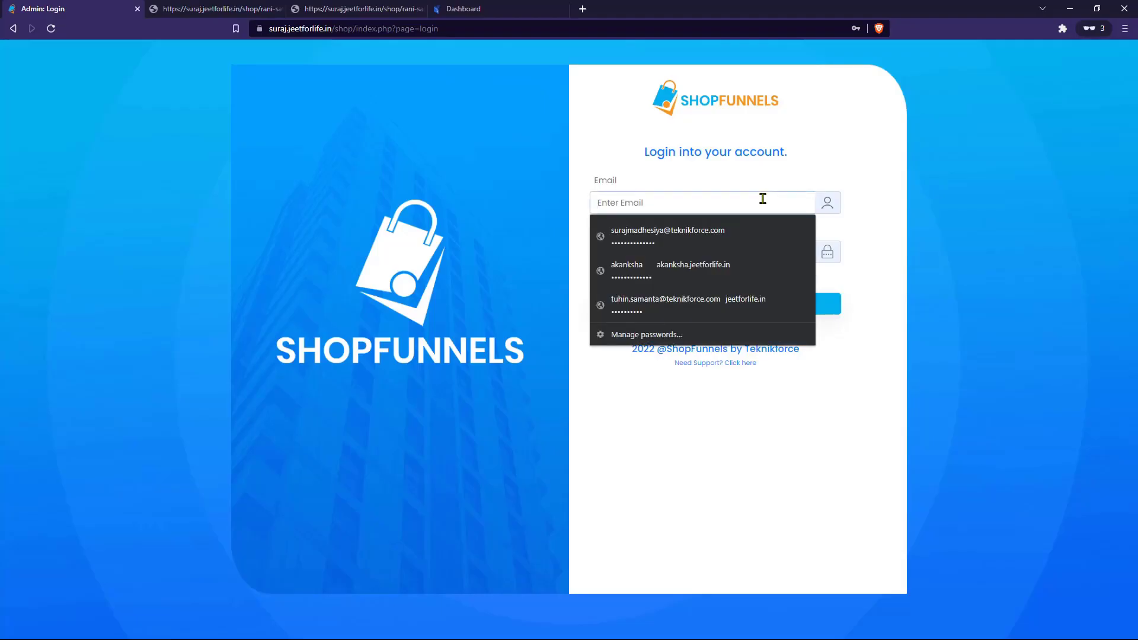
{"action": "key", "text": "Down"}
{"action": "key", "text": "Return"}
{"action": "key", "text": "Return"}
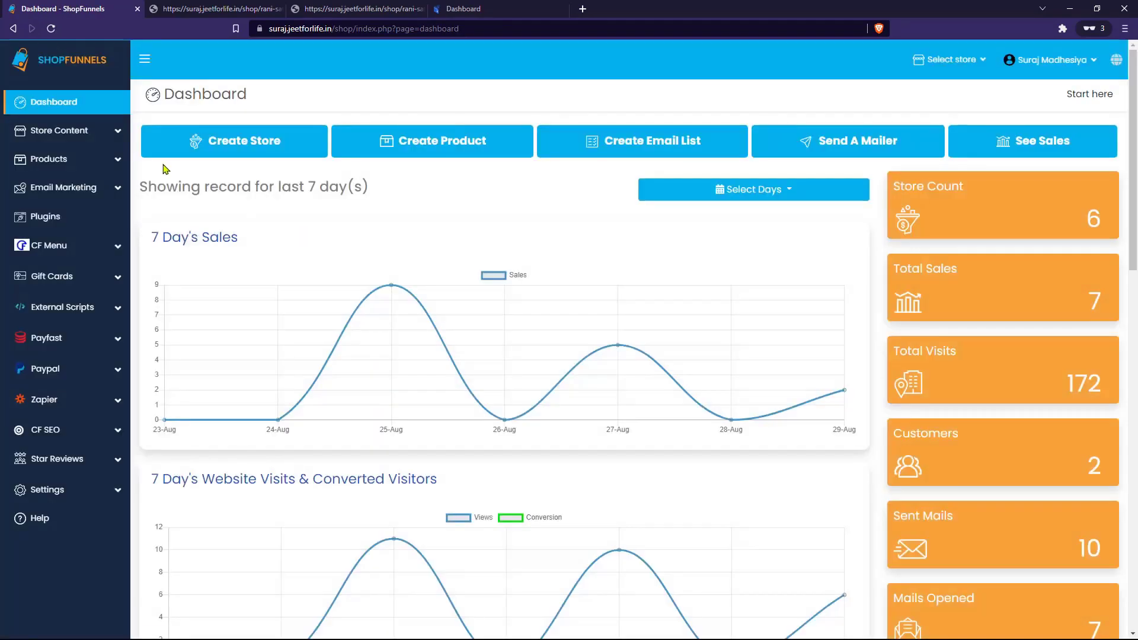
Step: Start a new product in the Rani Sati store's product list
{"action": "left_click", "coordinate": [84, 161]}
{"action": "left_click", "coordinate": [68, 192]}
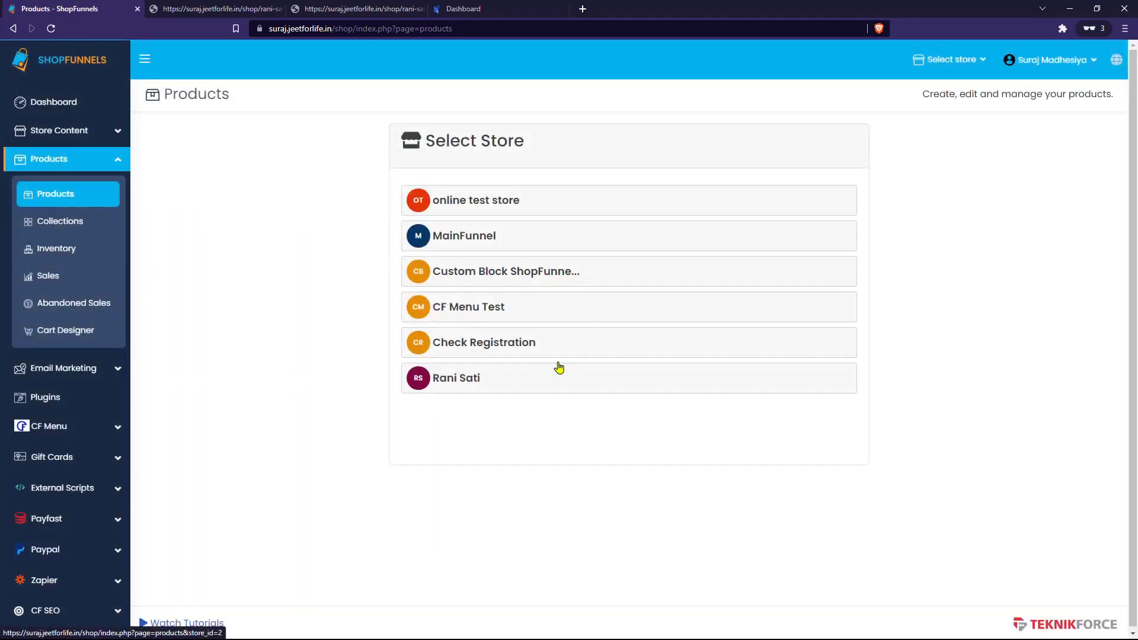
{"action": "left_click", "coordinate": [502, 380]}
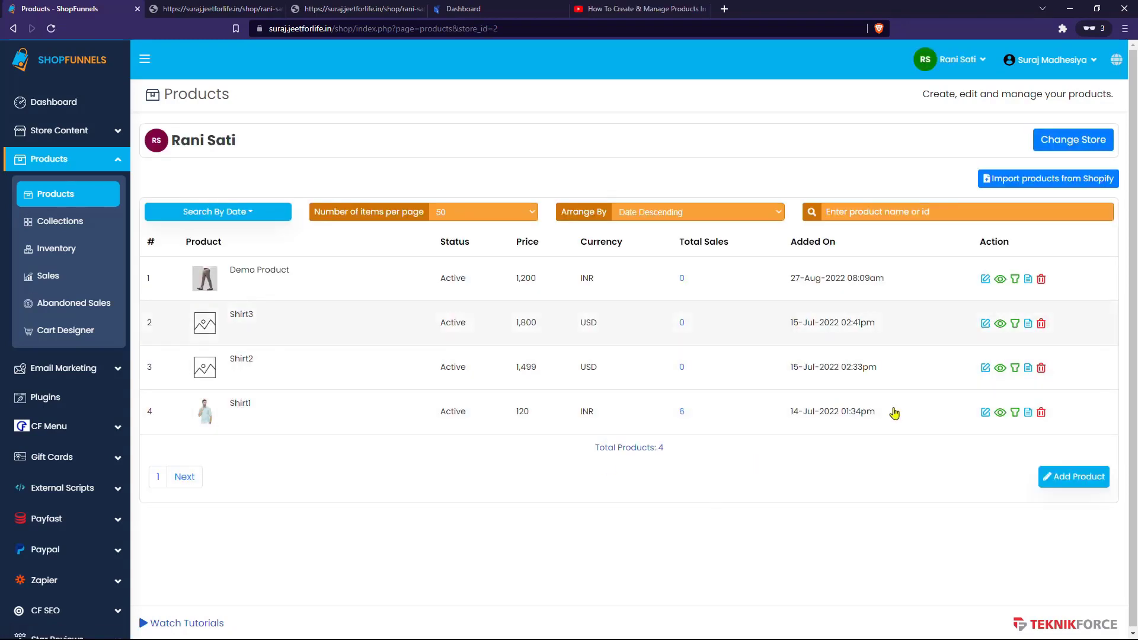
{"action": "left_click", "coordinate": [1051, 482]}
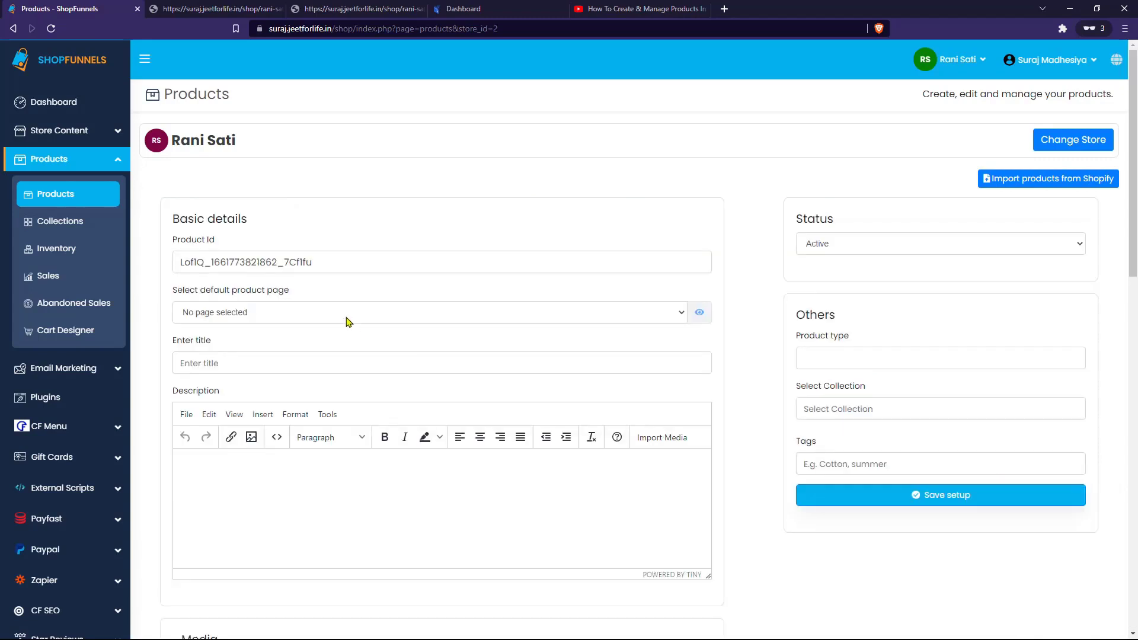
Step: Set the default page to product and save the CoinPayment Test Product
{"action": "left_click", "coordinate": [344, 316]}
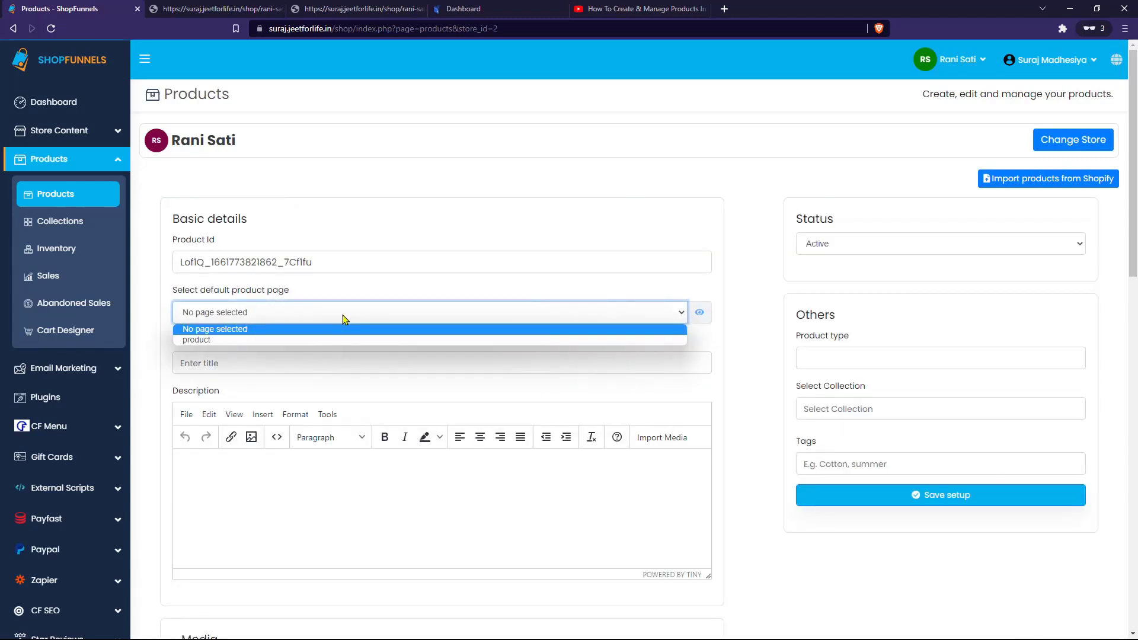
{"action": "key", "text": "ctrl+shift+Tab"}
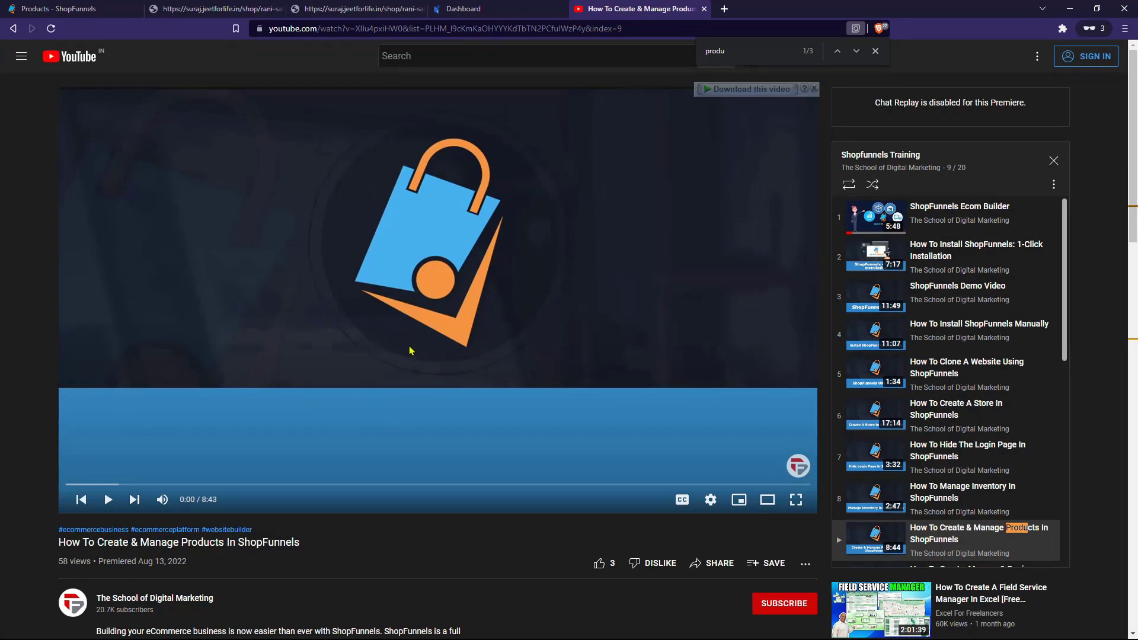
{"action": "key", "text": "ctrl+Tab"}
{"action": "scroll", "coordinate": [701, 387], "scroll_direction": "up", "scroll_amount": 3}
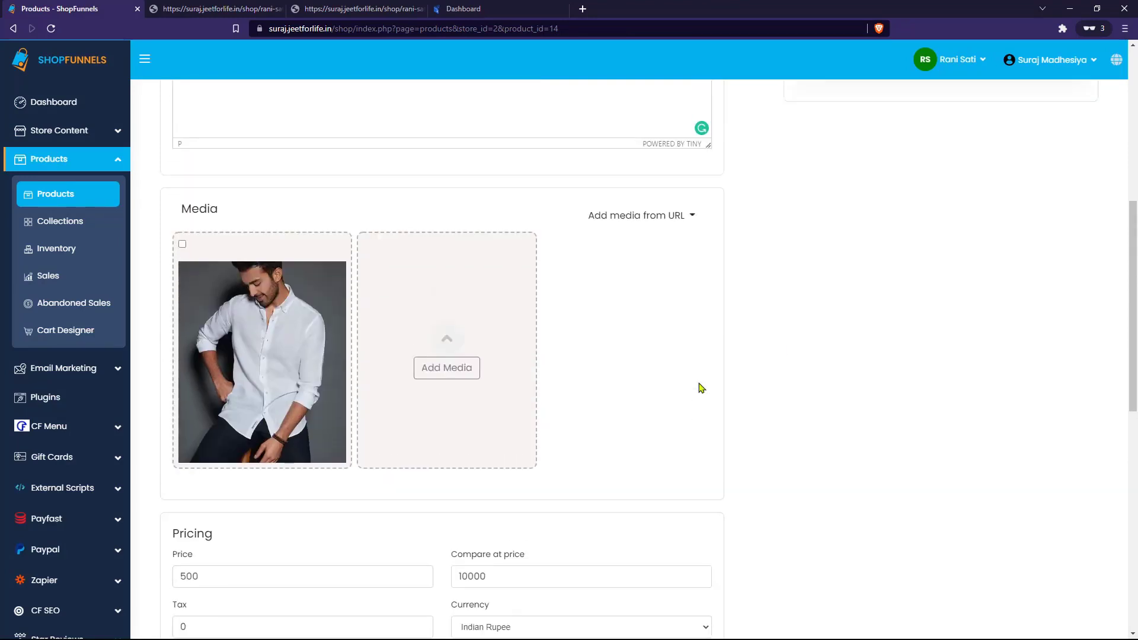
{"action": "scroll", "coordinate": [796, 277], "scroll_direction": "up", "scroll_amount": 3}
{"action": "left_click", "coordinate": [916, 374]}
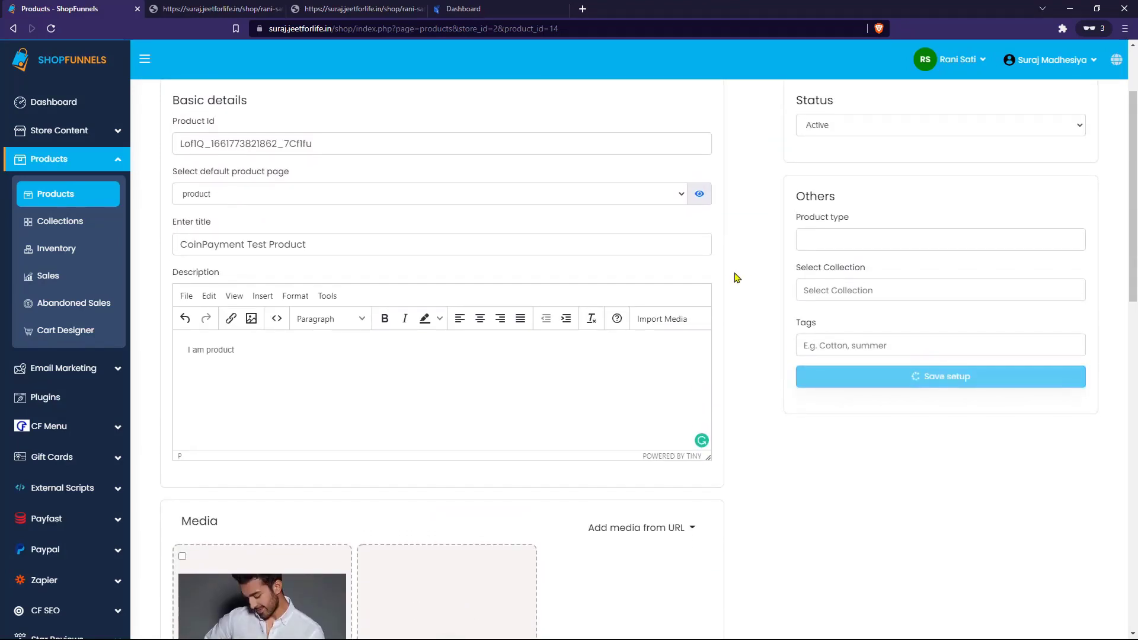
{"action": "scroll", "coordinate": [727, 285], "scroll_direction": "up", "scroll_amount": 2}
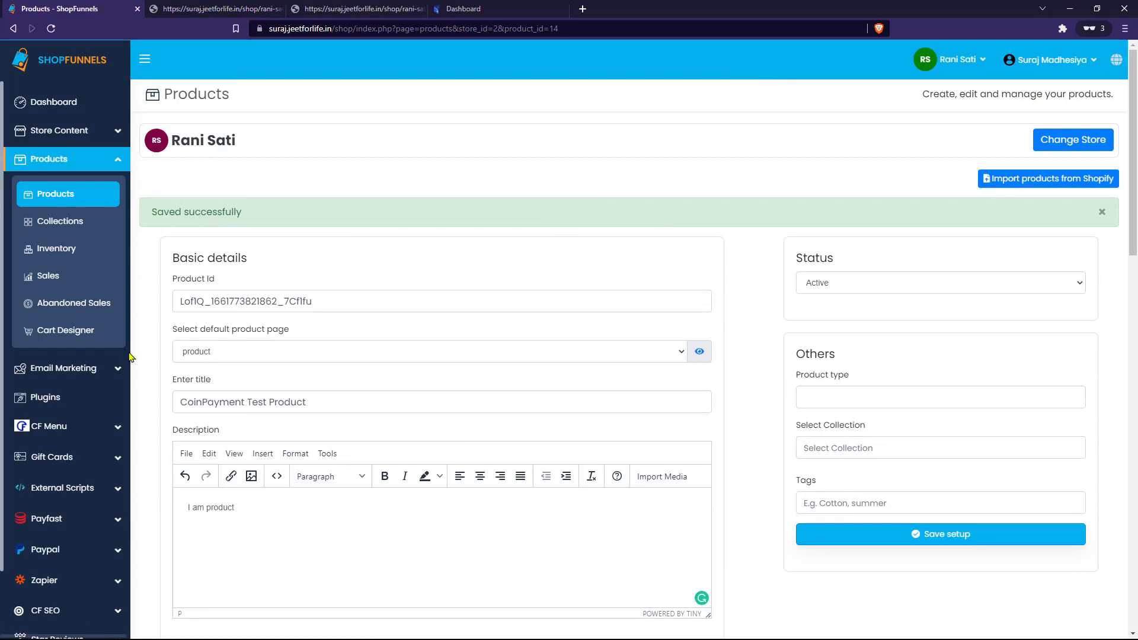
Step: Install the CoinPayment - Payment Integration plugin and expand its sidebar options
{"action": "left_click", "coordinate": [88, 405]}
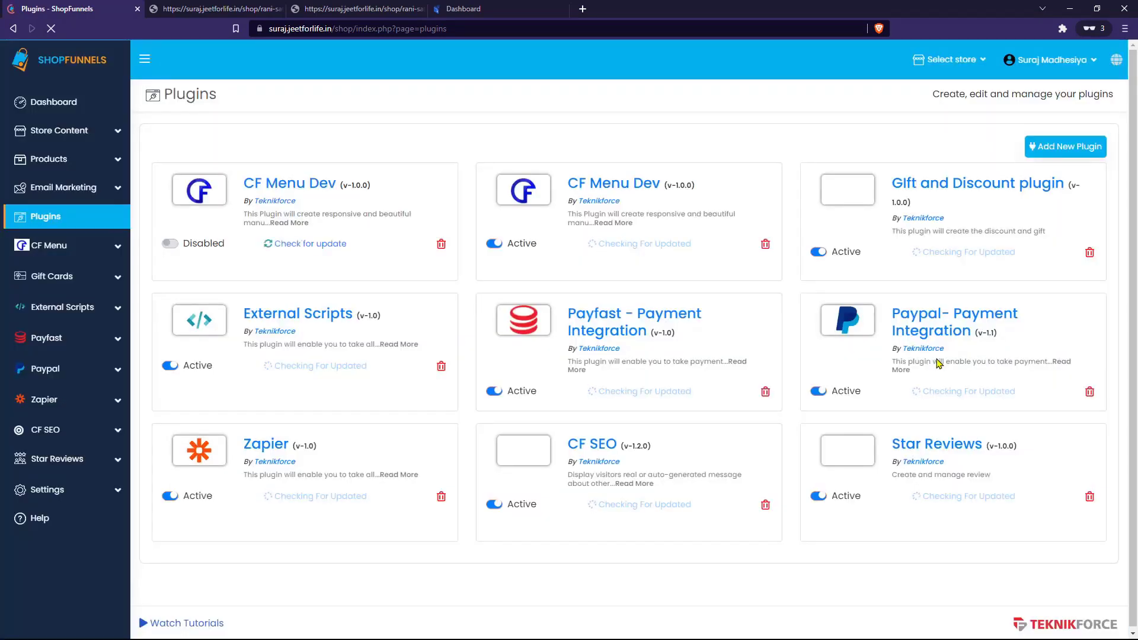
{"action": "left_click", "coordinate": [1032, 160]}
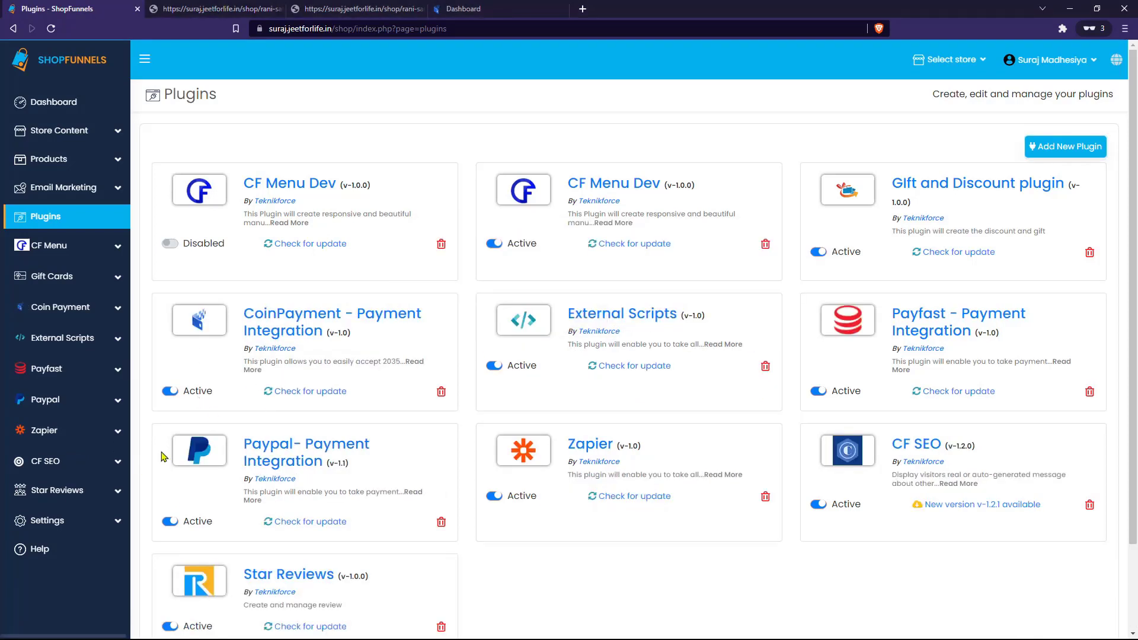
{"action": "left_click", "coordinate": [90, 315]}
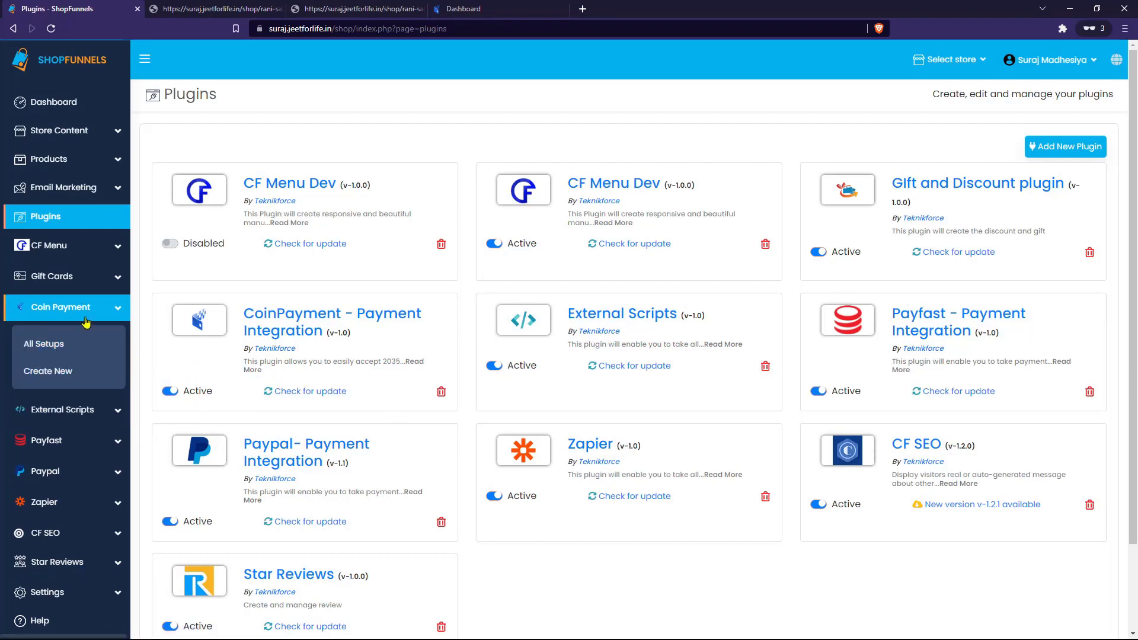
Step: Create a new Coin Payment setup and review its Title, Merchant ID and IPN Secret fields
{"action": "left_click", "coordinate": [84, 371]}
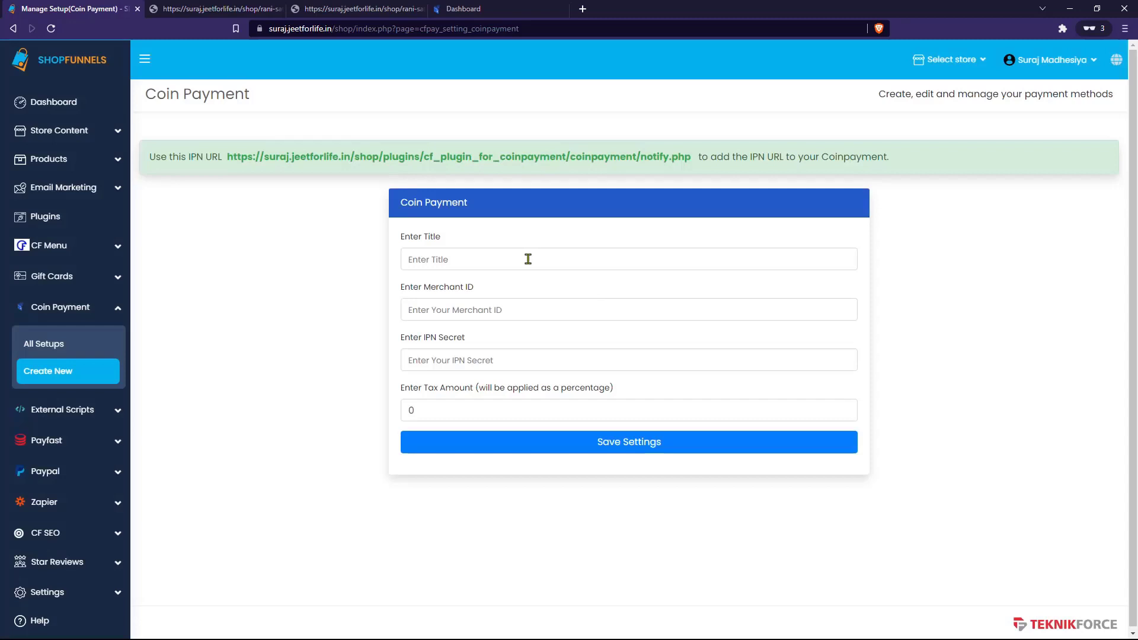
{"action": "left_click", "coordinate": [526, 258]}
{"action": "left_click", "coordinate": [527, 312]}
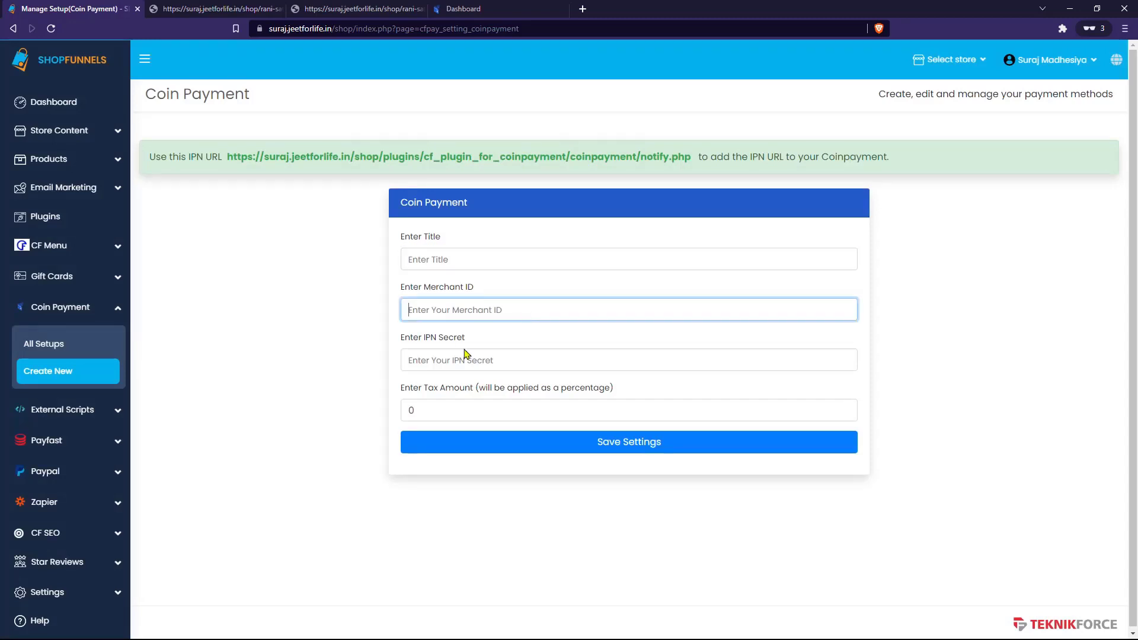
{"action": "left_click", "coordinate": [501, 356]}
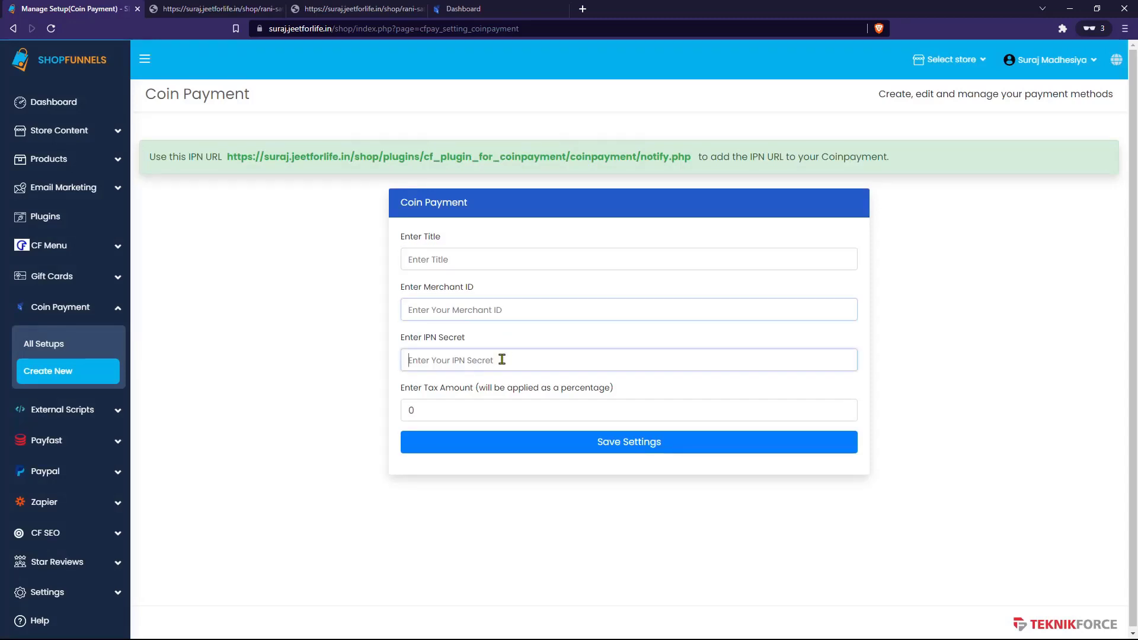
{"action": "left_click", "coordinate": [509, 309]}
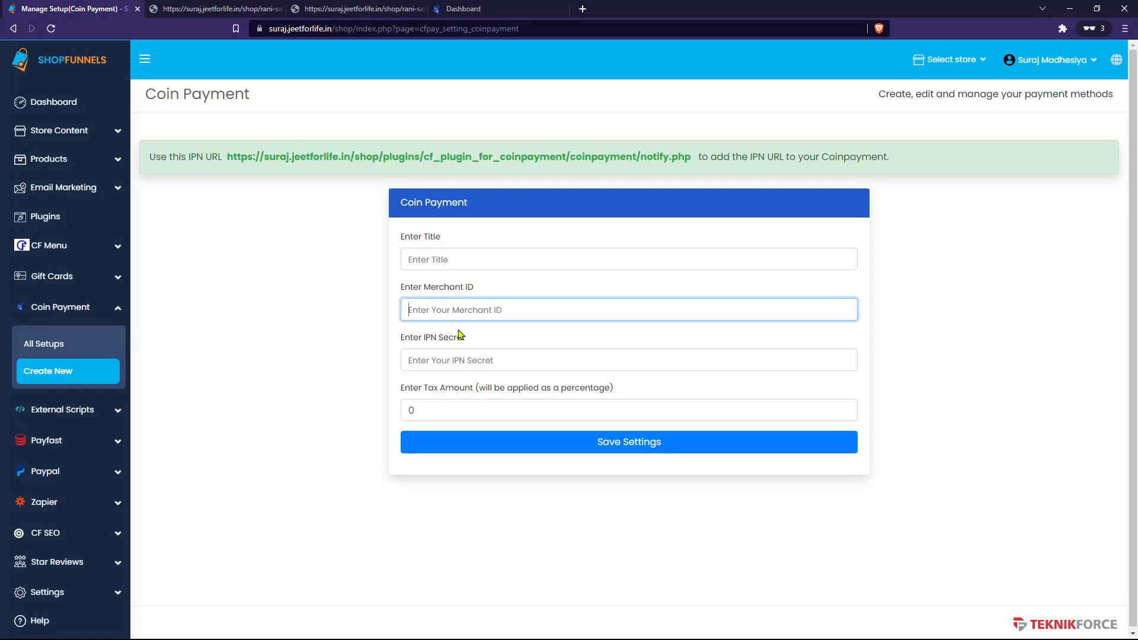
Step: Copy the Merchant ID from CoinPayments account settings into the ShopFunnels form
{"action": "left_click", "coordinate": [499, 7]}
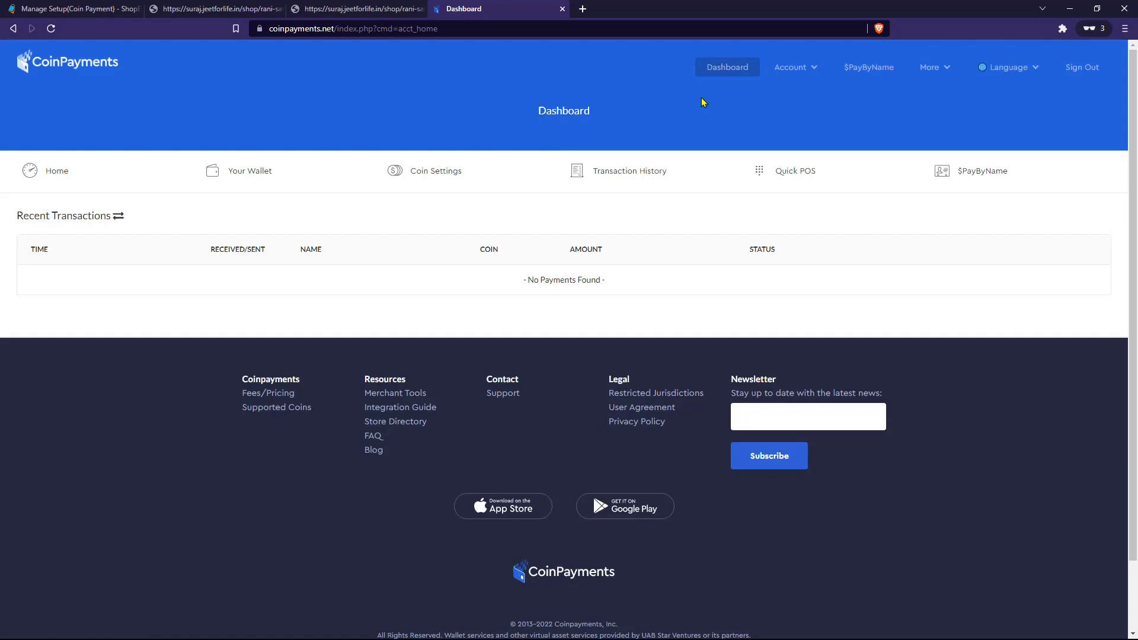
{"action": "left_click", "coordinate": [795, 70]}
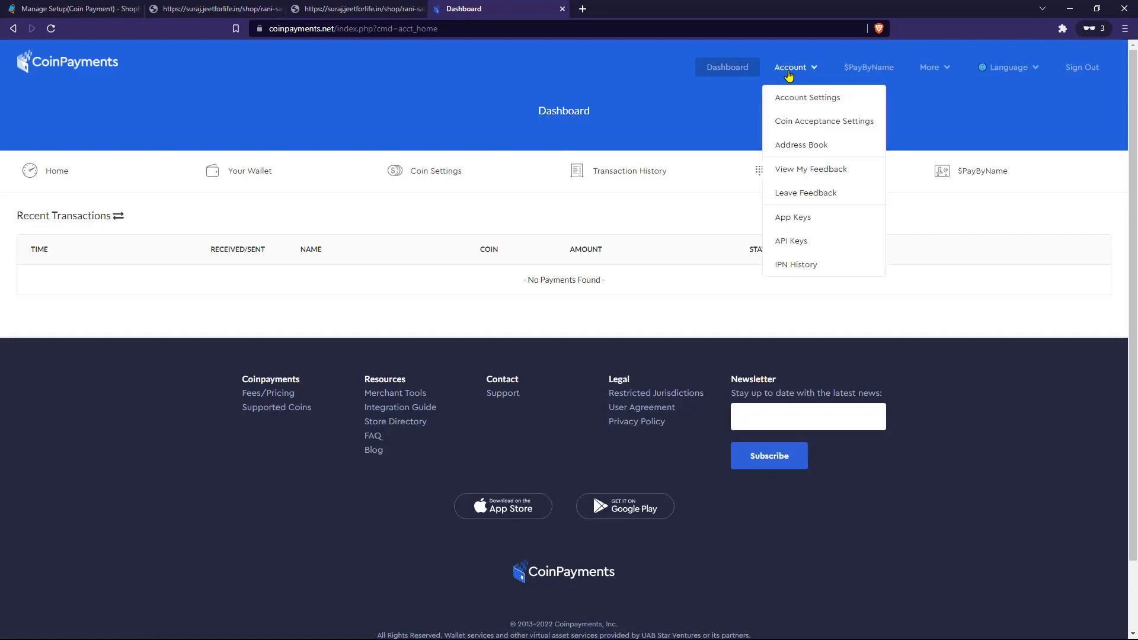
{"action": "left_click", "coordinate": [807, 100]}
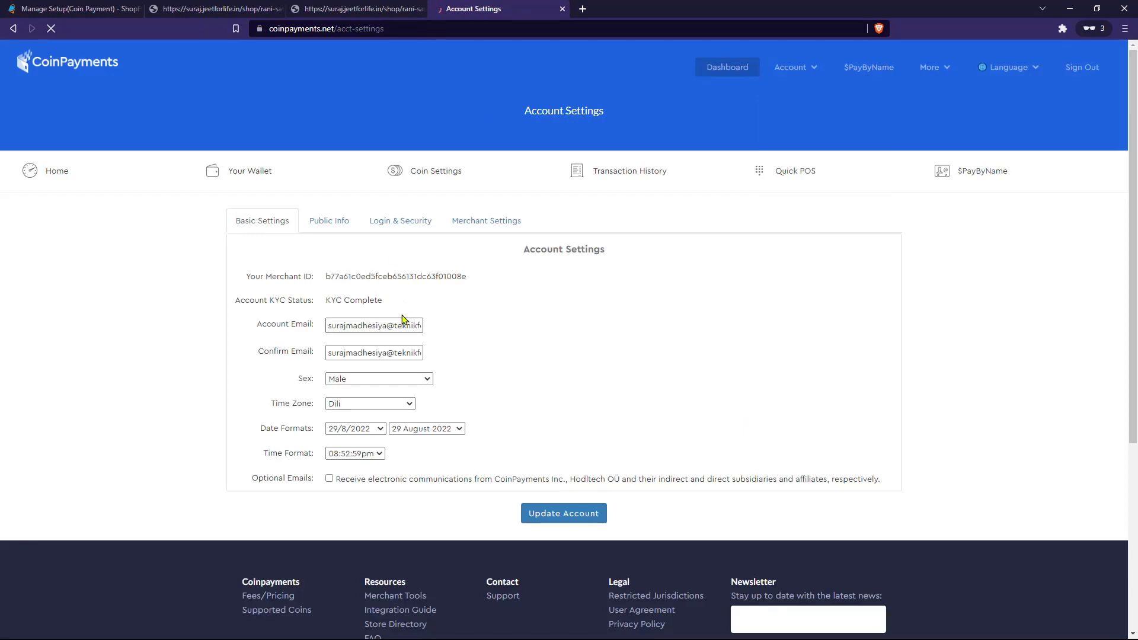
{"action": "double_click", "coordinate": [378, 278]}
{"action": "key", "text": "ctrl+c"}
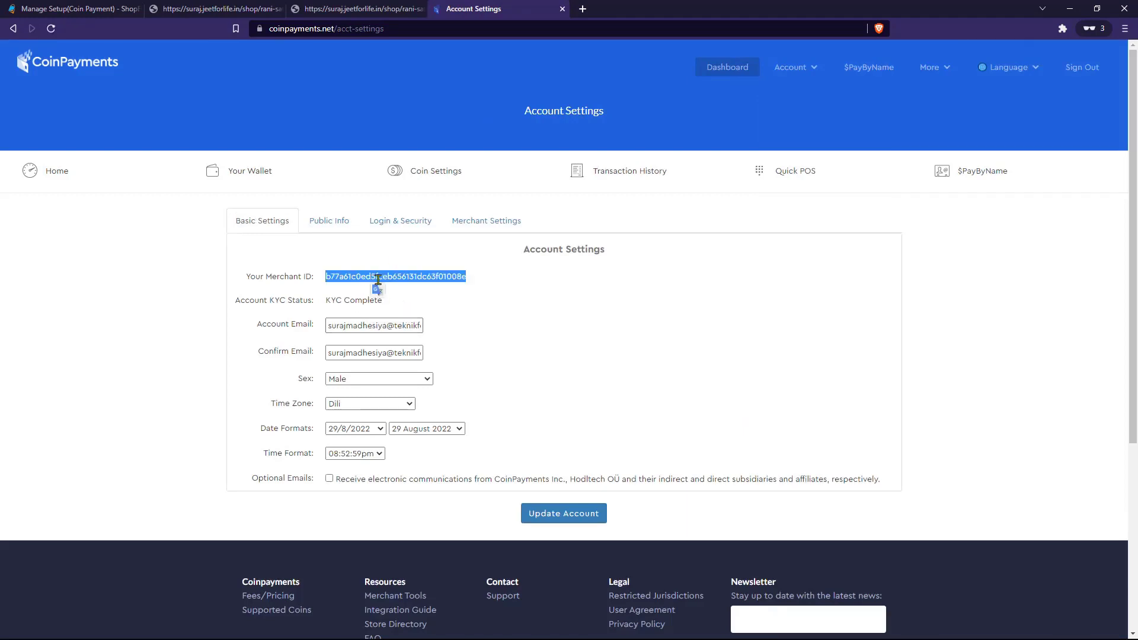
{"action": "key", "text": "ctrl+1"}
{"action": "key", "text": "ctrl+v"}
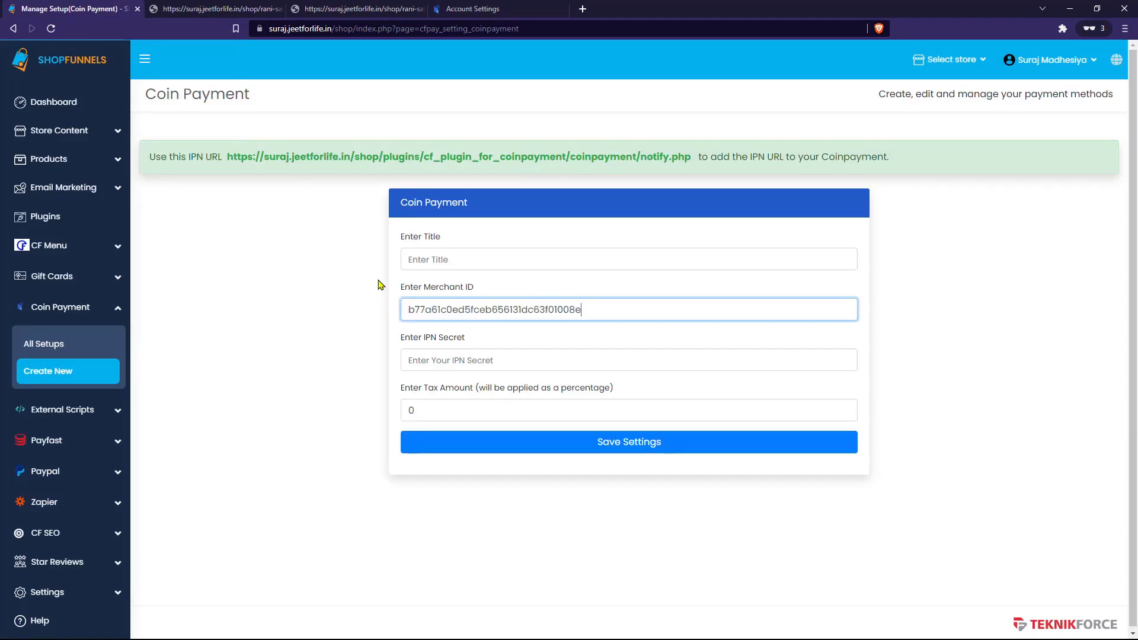
Step: Copy the IPN Secret from CoinPayments merchant settings into the ShopFunnels form
{"action": "key", "text": "ctrl+4"}
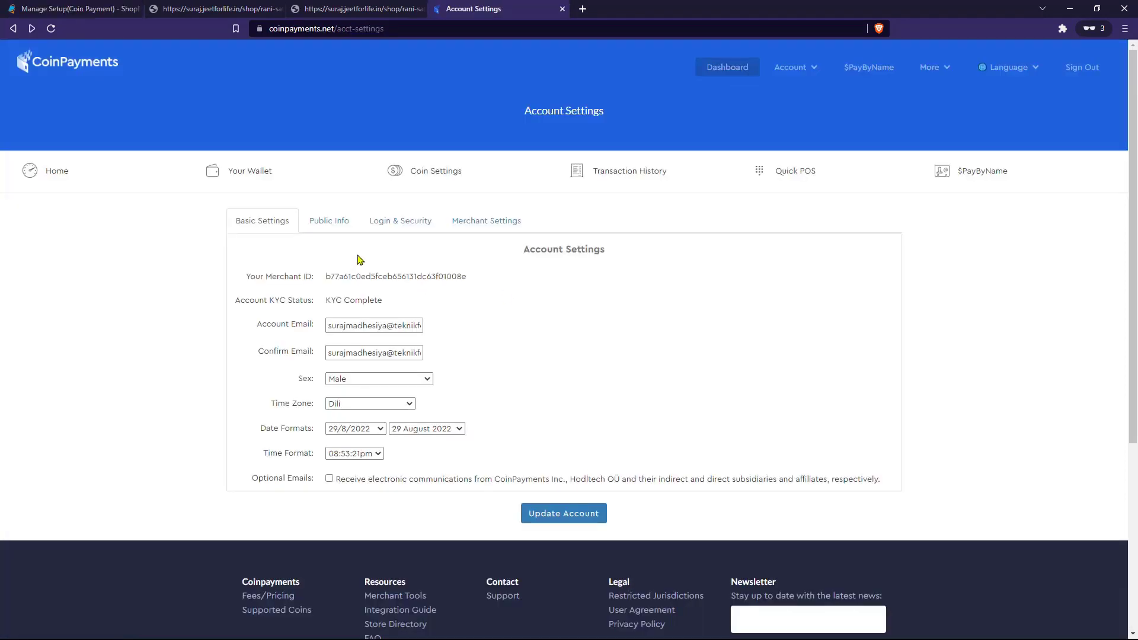
{"action": "left_click", "coordinate": [480, 222]}
{"action": "left_click", "coordinate": [394, 278]}
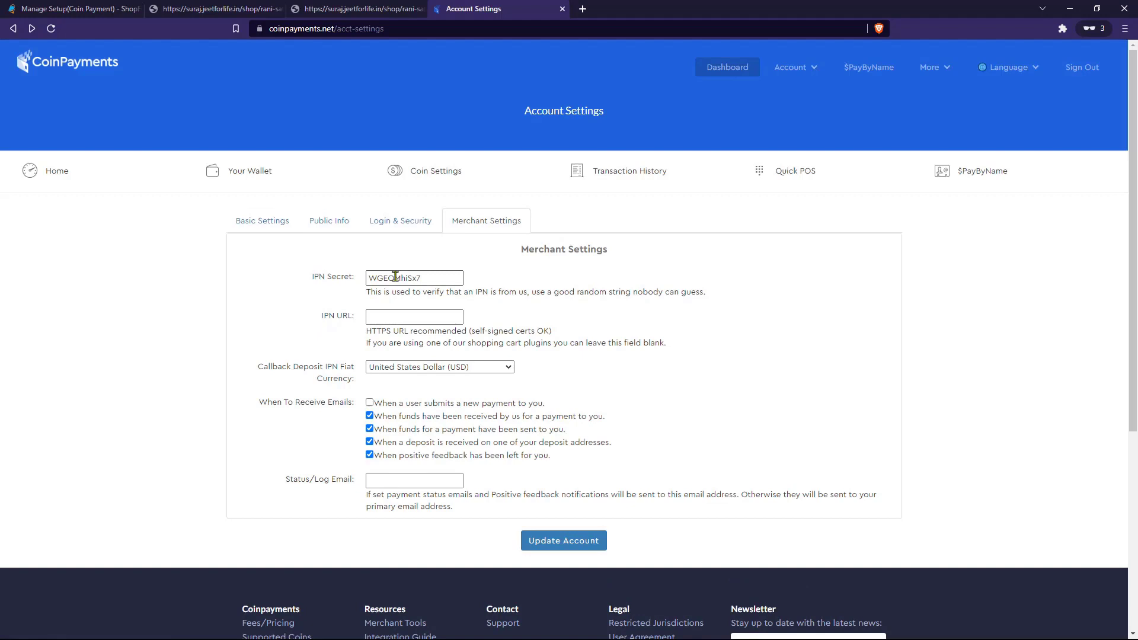
{"action": "key", "text": "ctrl+a"}
{"action": "key", "text": "ctrl+c"}
{"action": "key", "text": "ctrl+1"}
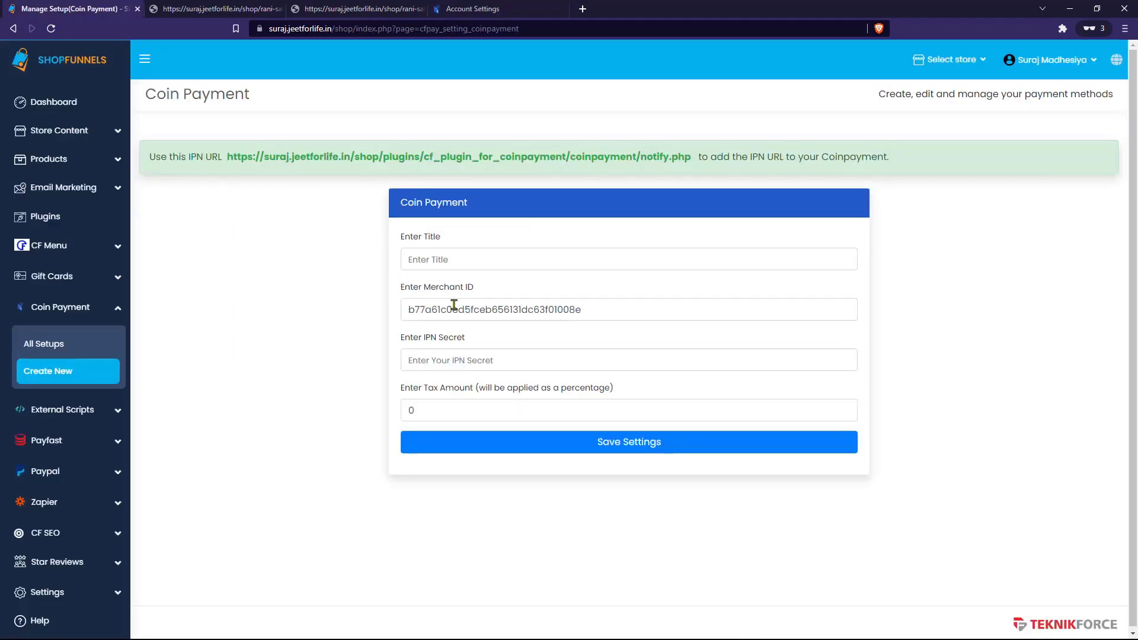
{"action": "left_click", "coordinate": [456, 356]}
{"action": "key", "text": "ctrl+v"}
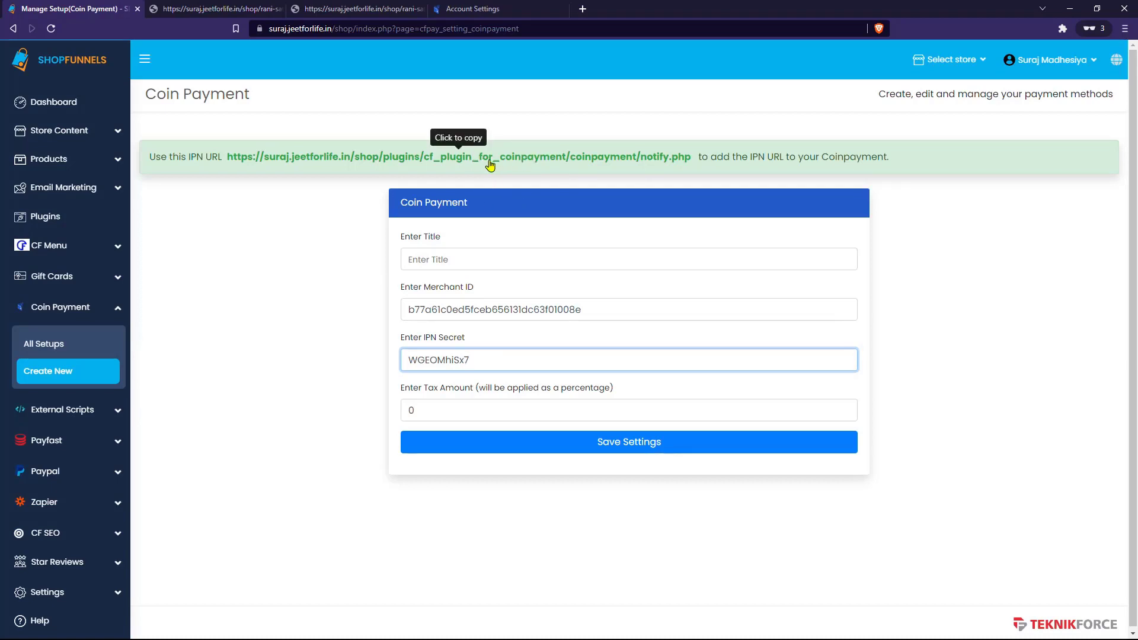
Step: Paste the ShopFunnels notify.php IPN URL into CoinPayments merchant settings and update the account
{"action": "left_click", "coordinate": [489, 165]}
{"action": "key", "text": "ctrl+4"}
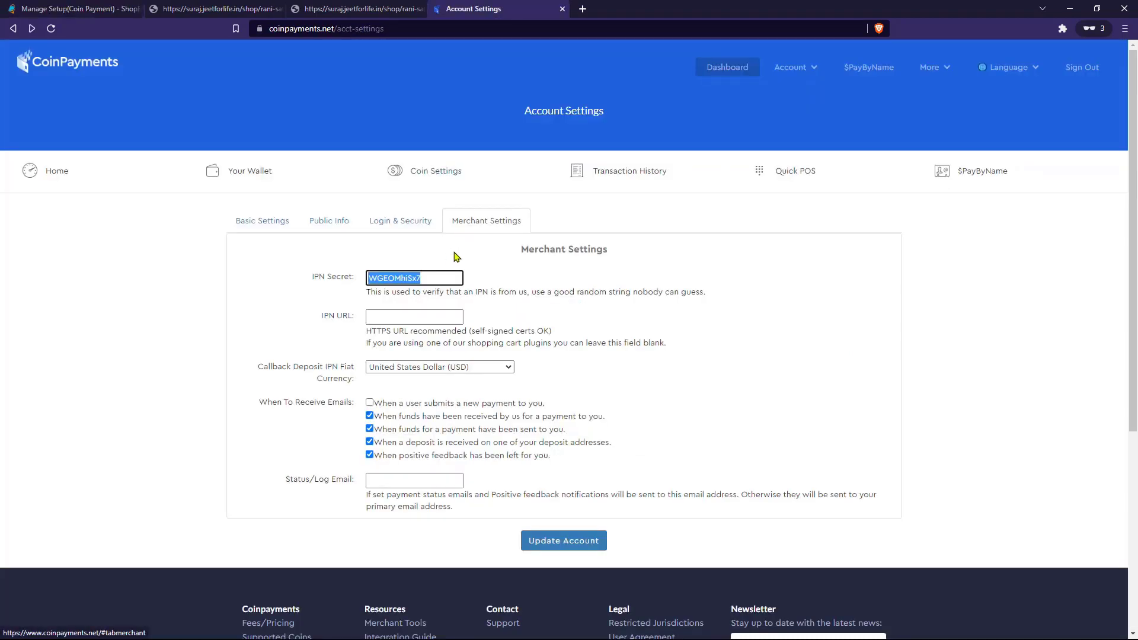
{"action": "left_click", "coordinate": [402, 318]}
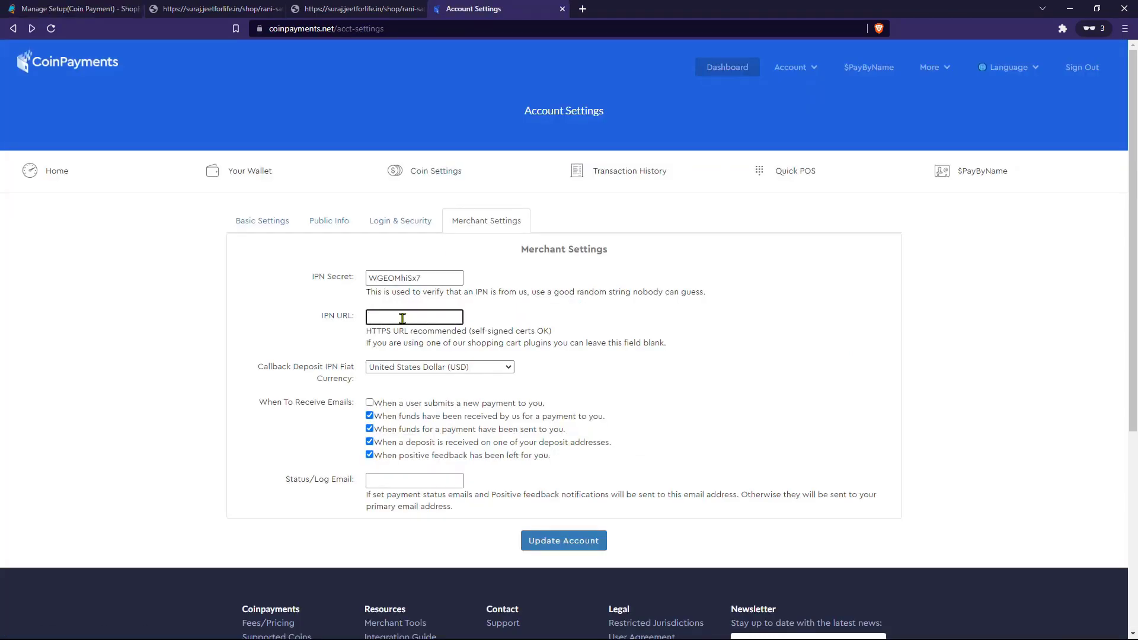
{"action": "key", "text": "ctrl+v"}
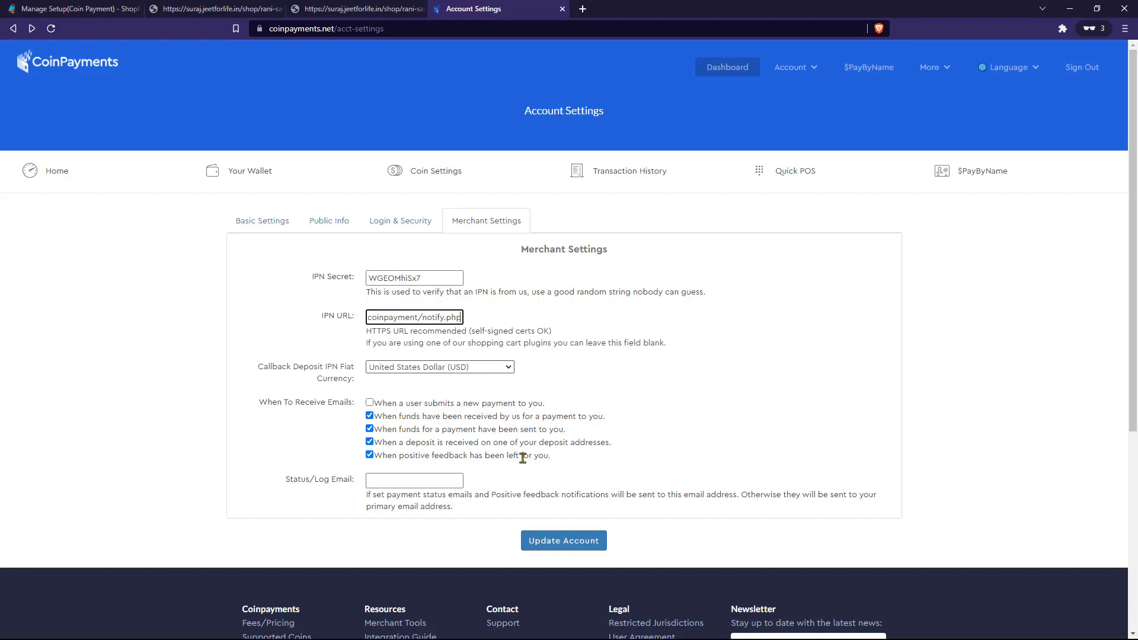
{"action": "left_click", "coordinate": [561, 544]}
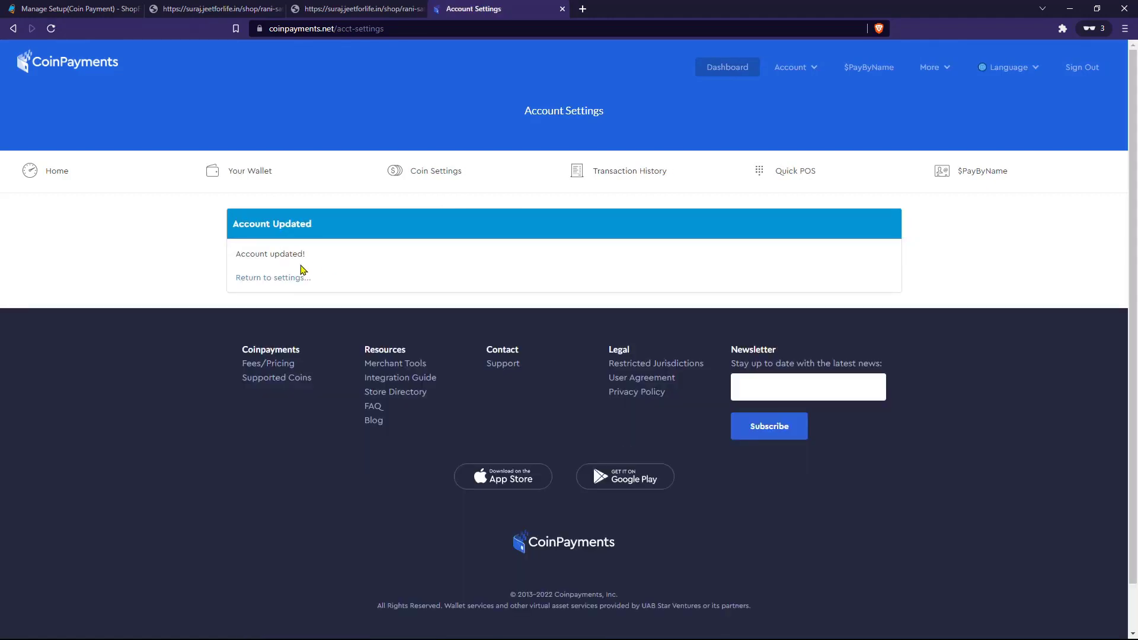
Step: Title the setup 'Coin Payment', set the tax amount, and save the settings
{"action": "key", "text": "ctrl+Tab"}
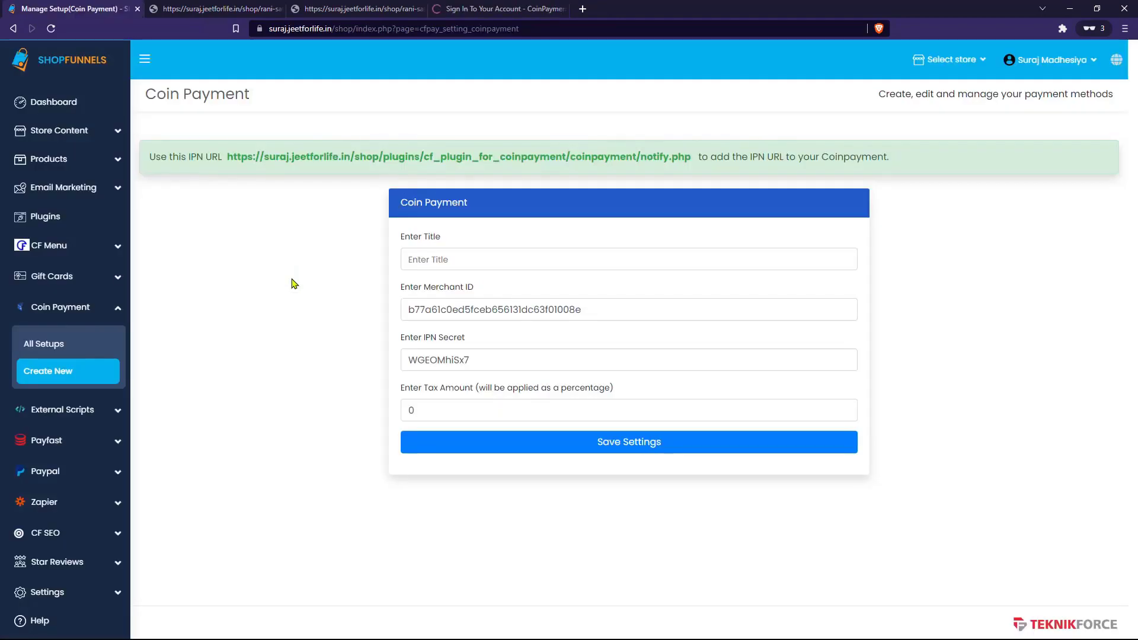
{"action": "left_click", "coordinate": [465, 262]}
{"action": "type", "text": "Coin Payment"}
{"action": "double_click", "coordinate": [446, 408]}
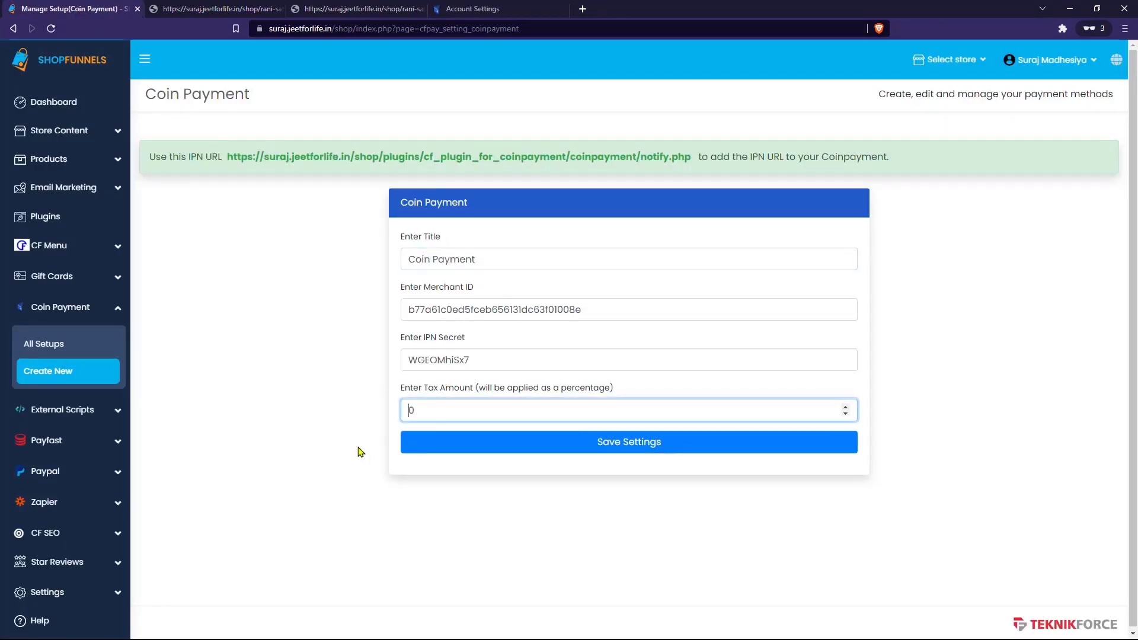
{"action": "type", "text": "1"}
{"action": "left_click", "coordinate": [505, 439]}
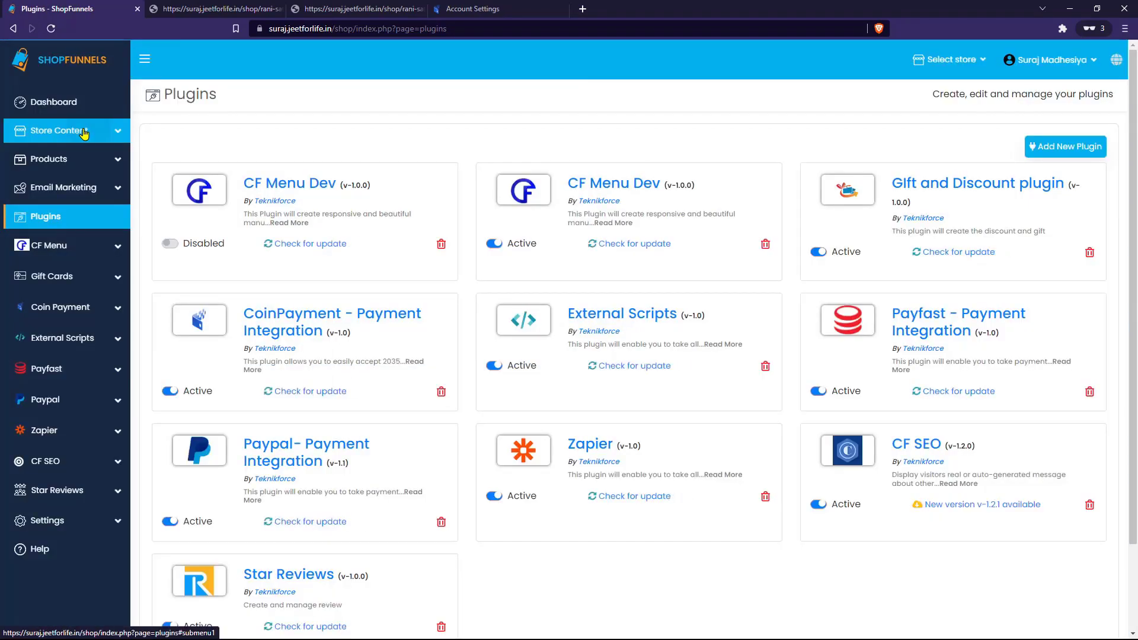
Step: Open the bottom store (Rani Sati) in the store list for editing
{"action": "left_click", "coordinate": [84, 132]}
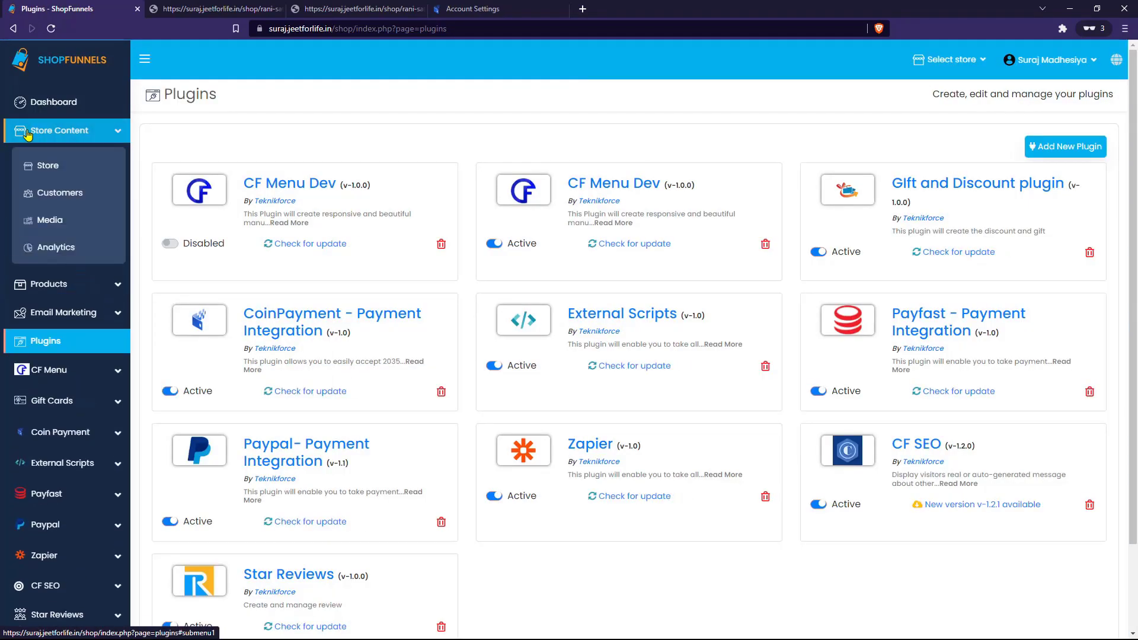
{"action": "left_click", "coordinate": [72, 174]}
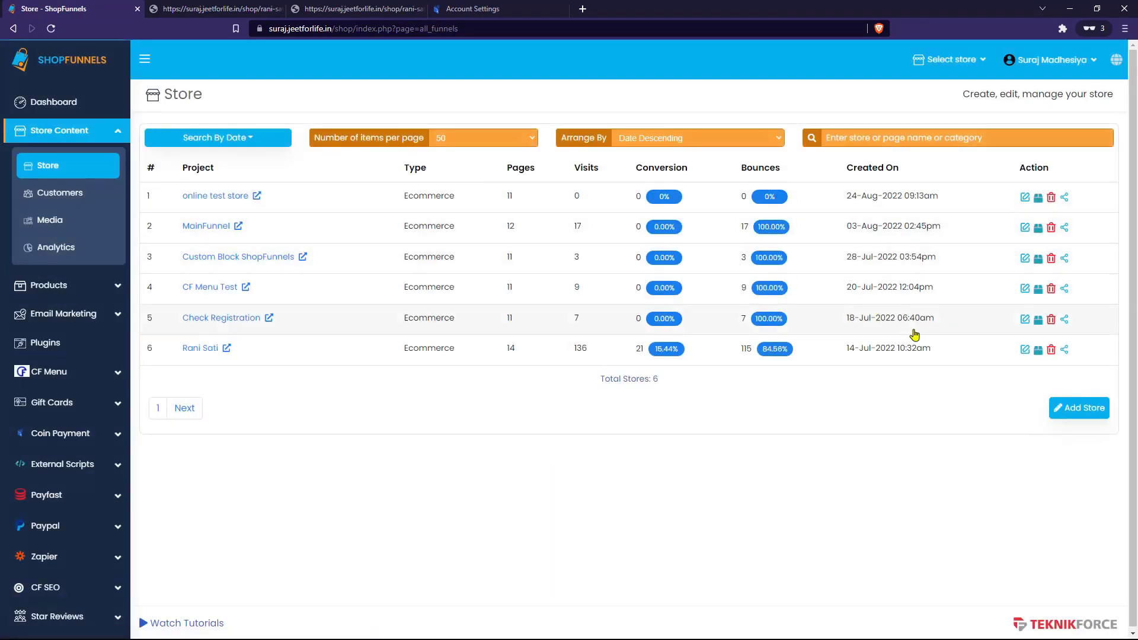
{"action": "left_click", "coordinate": [1024, 350]}
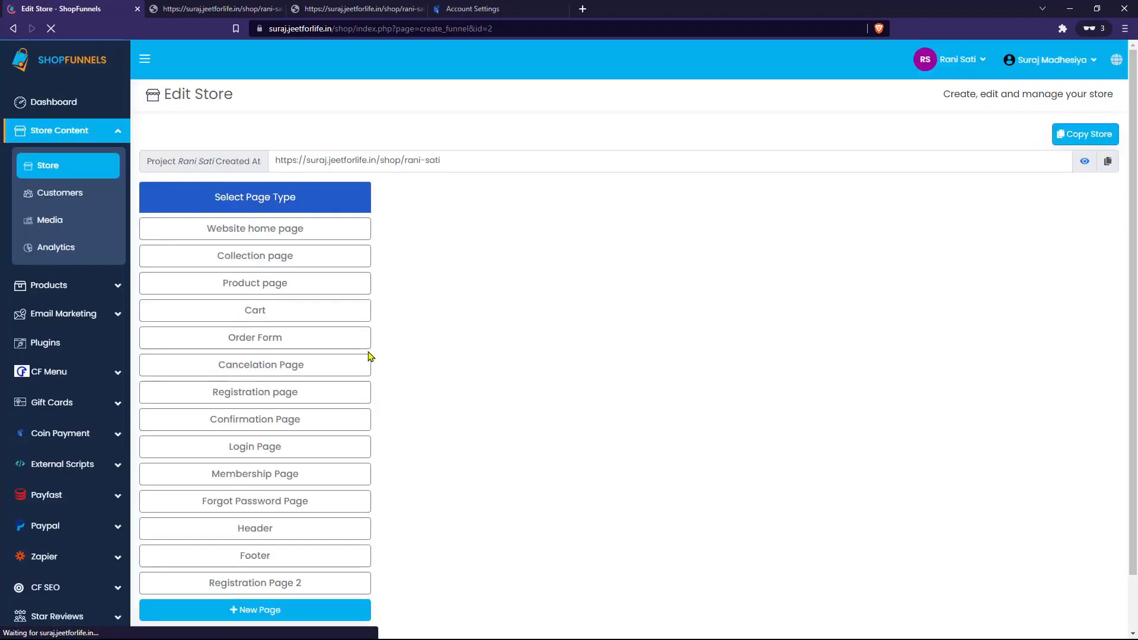
Step: Assign Coin Payment as the order form page's payment method and save
{"action": "left_click", "coordinate": [259, 342]}
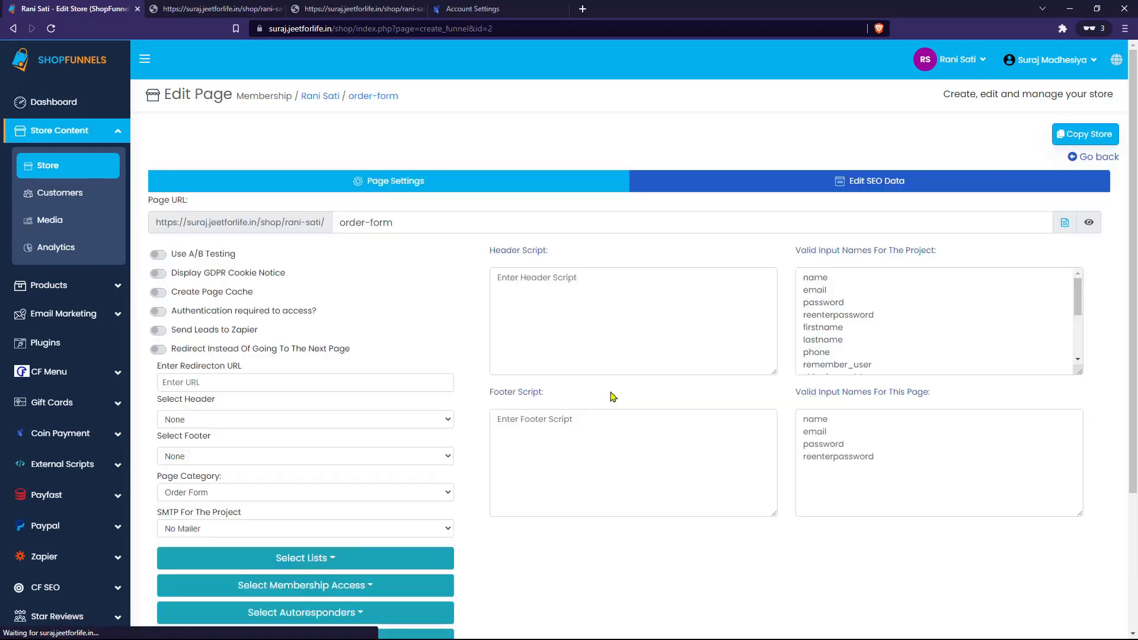
{"action": "scroll", "coordinate": [336, 371], "scroll_direction": "down", "scroll_amount": 2}
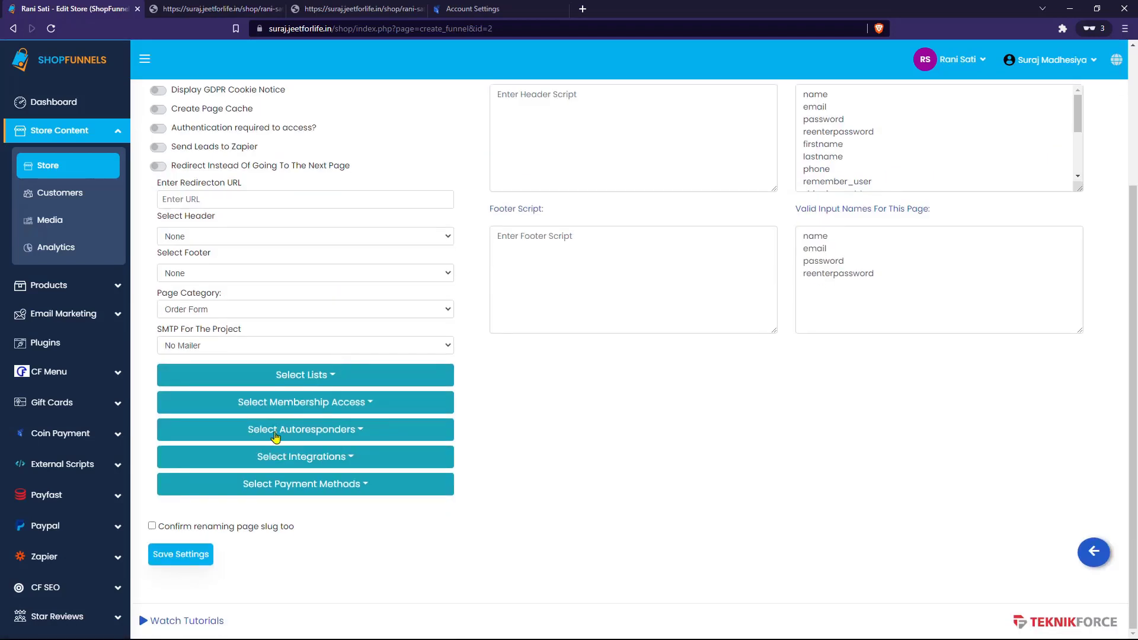
{"action": "left_click", "coordinate": [300, 489]}
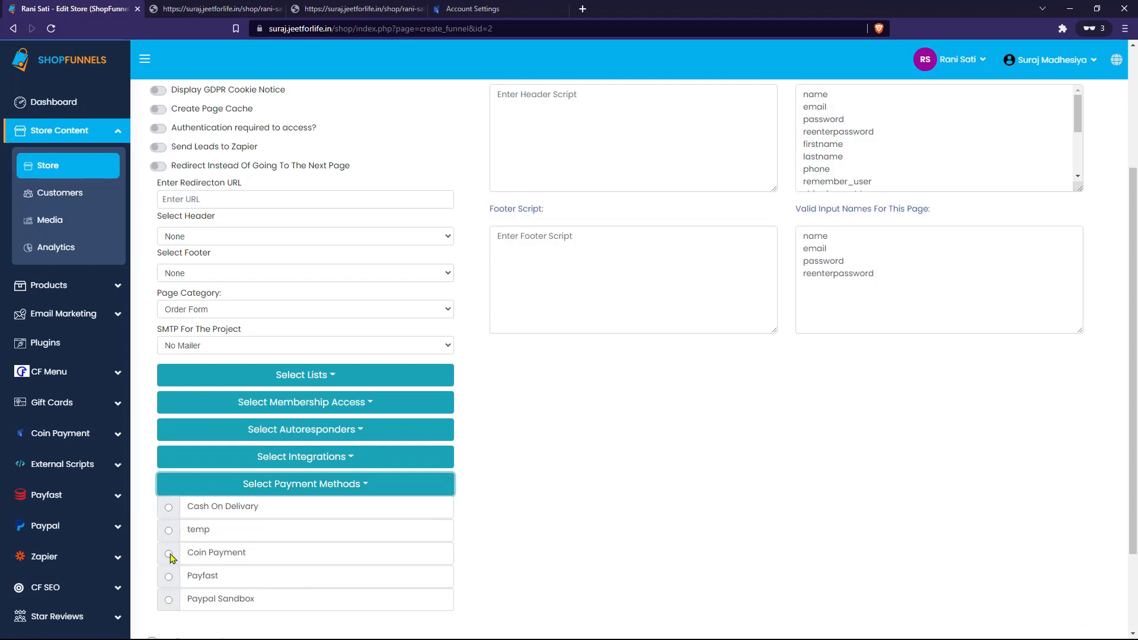
{"action": "left_click", "coordinate": [170, 554]}
{"action": "scroll", "coordinate": [170, 555], "scroll_direction": "down", "scroll_amount": 2}
{"action": "left_click", "coordinate": [181, 556]}
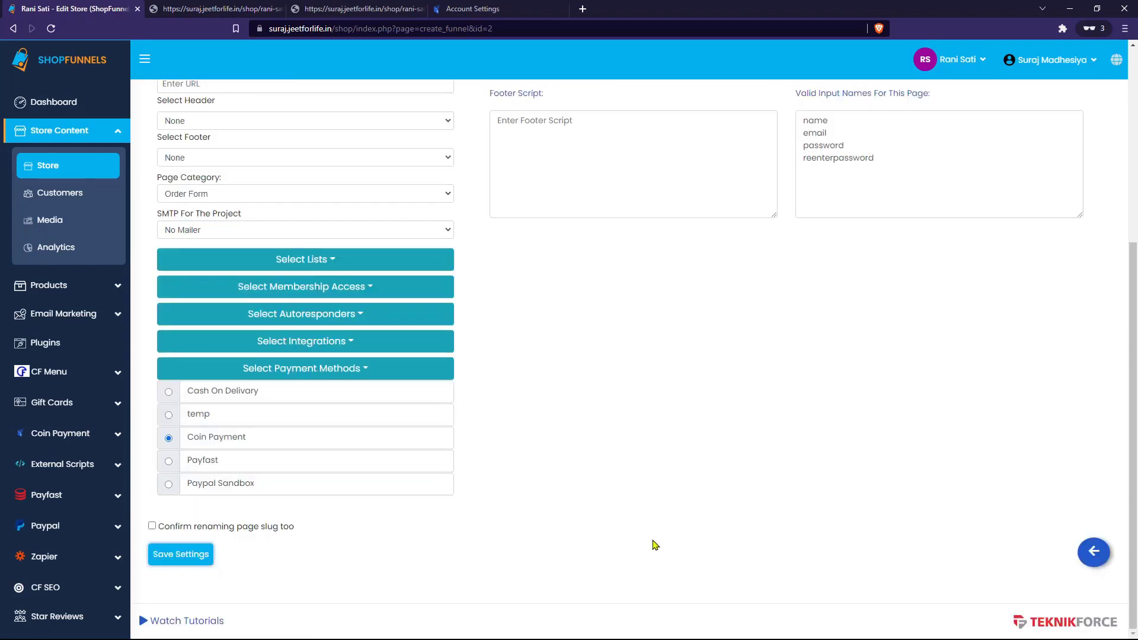
Step: Return to the page types and bring up options for the Collection page
{"action": "left_click", "coordinate": [1094, 552]}
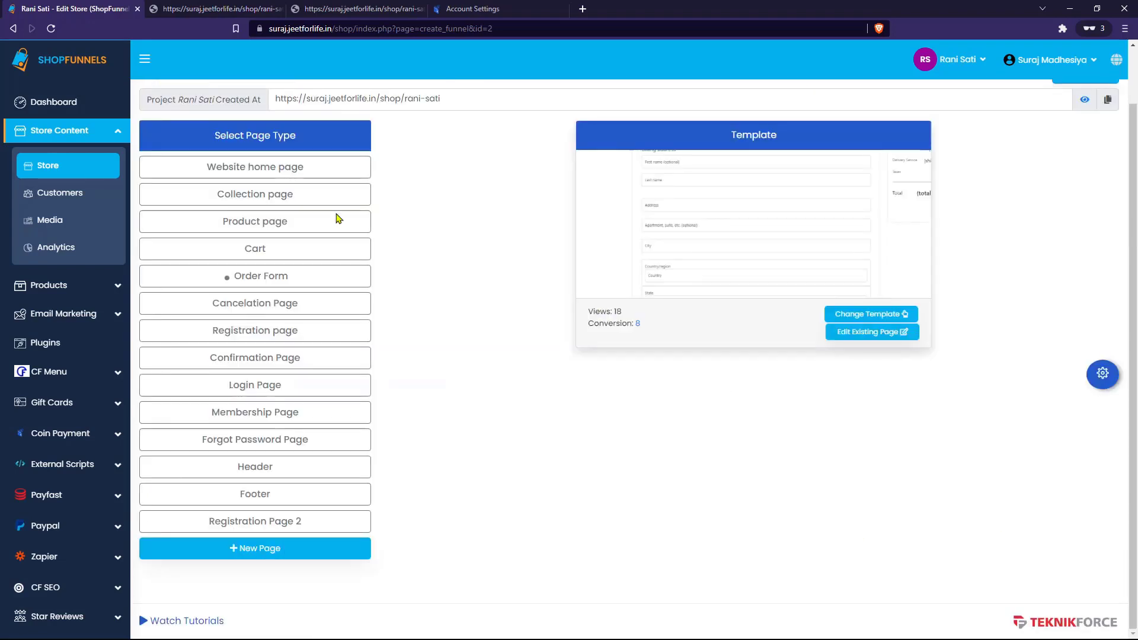
{"action": "left_click", "coordinate": [287, 196]}
{"action": "right_click", "coordinate": [288, 196]}
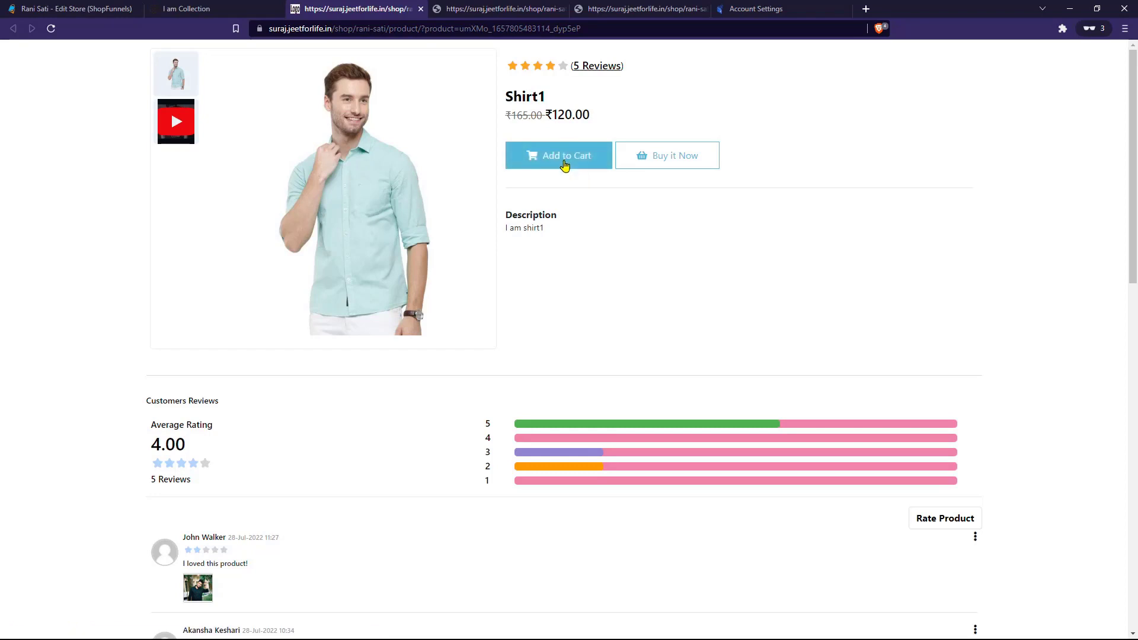
Step: Add Shirt1 to the storefront cart and go to the cart
{"action": "left_click", "coordinate": [565, 165]}
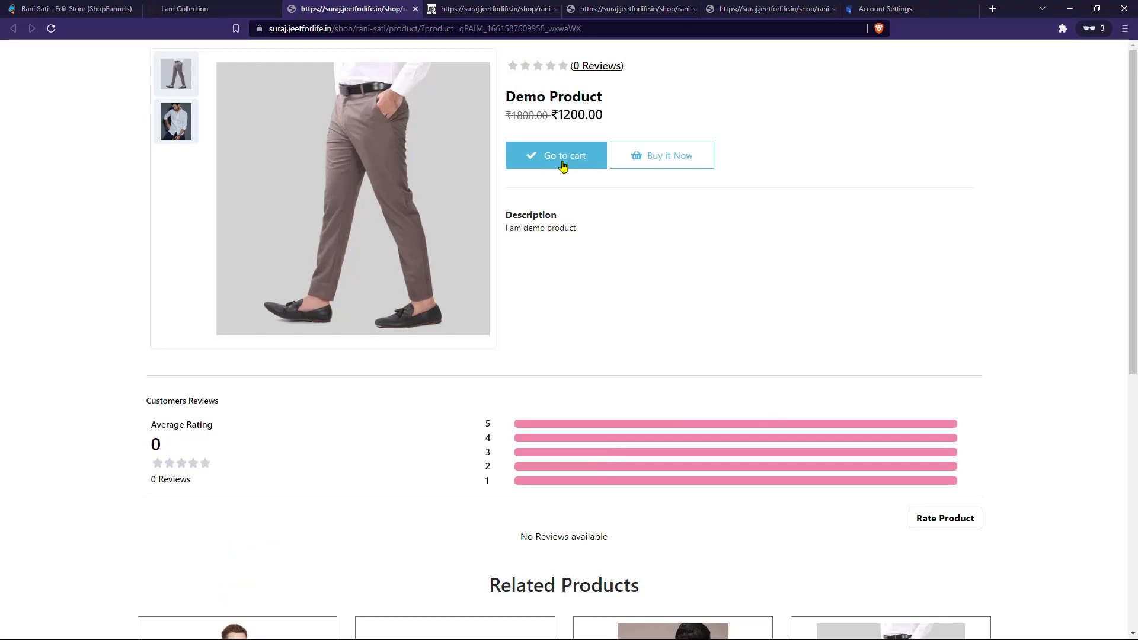
{"action": "left_click", "coordinate": [560, 166]}
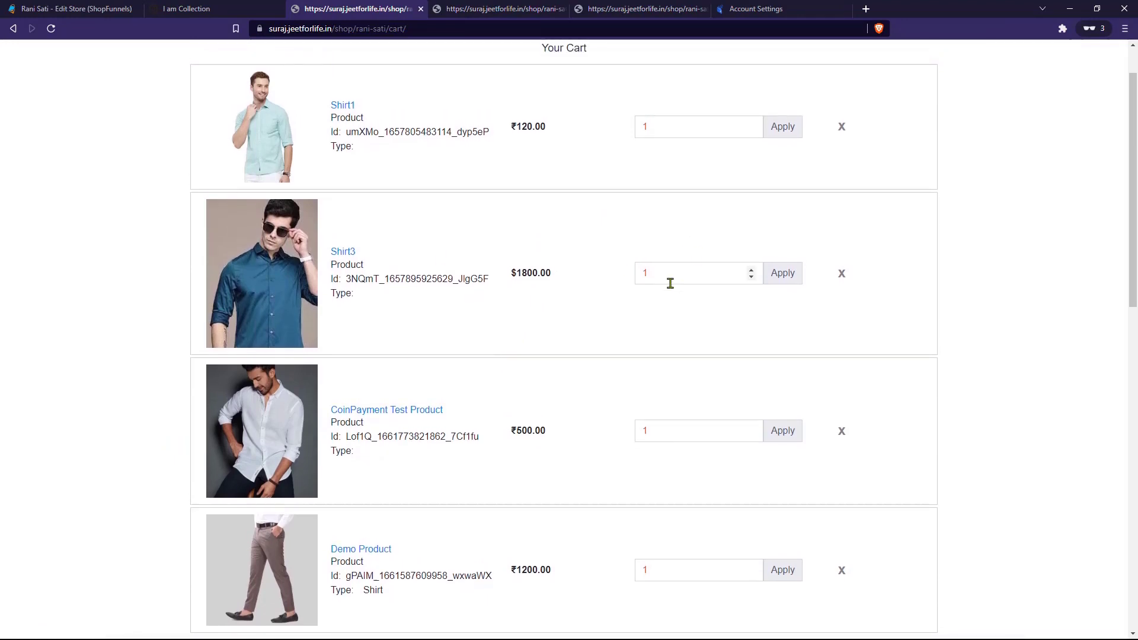
Step: Set Shirt3's cart quantity to 3 and proceed to checkout
{"action": "double_click", "coordinate": [671, 282]}
{"action": "type", "text": "3"}
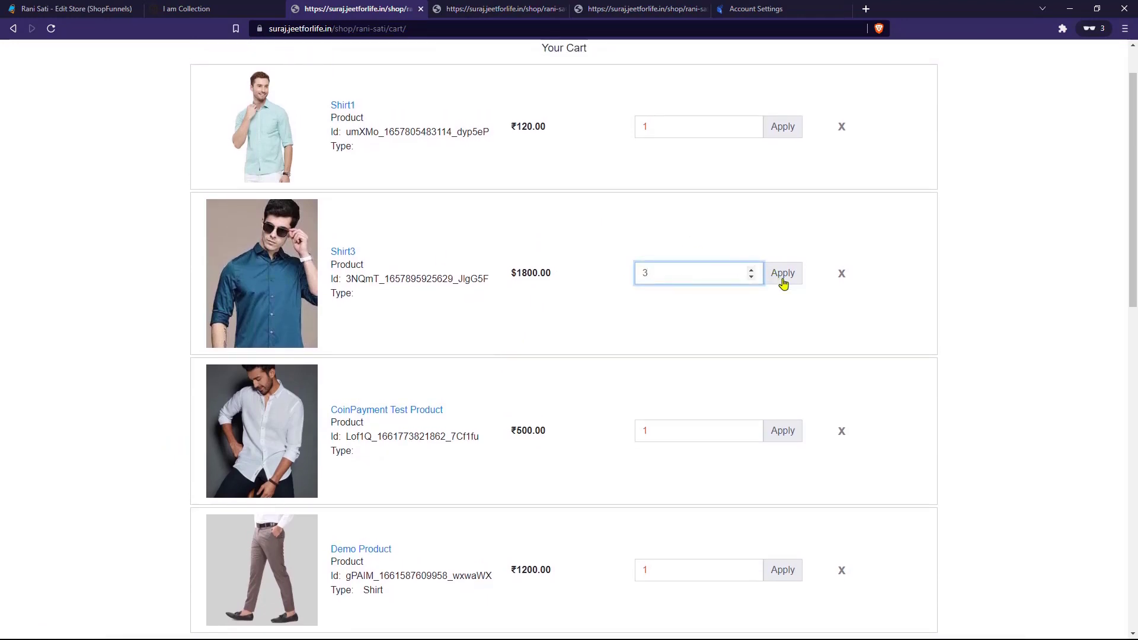
{"action": "left_click", "coordinate": [784, 282]}
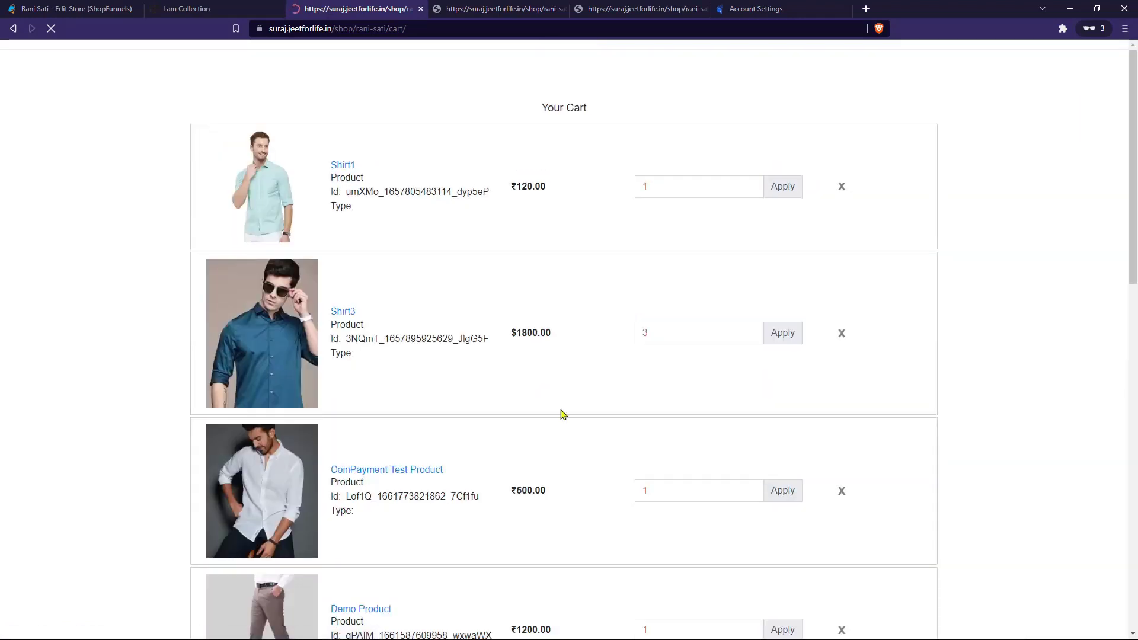
{"action": "scroll", "coordinate": [563, 422], "scroll_direction": "down", "scroll_amount": 3}
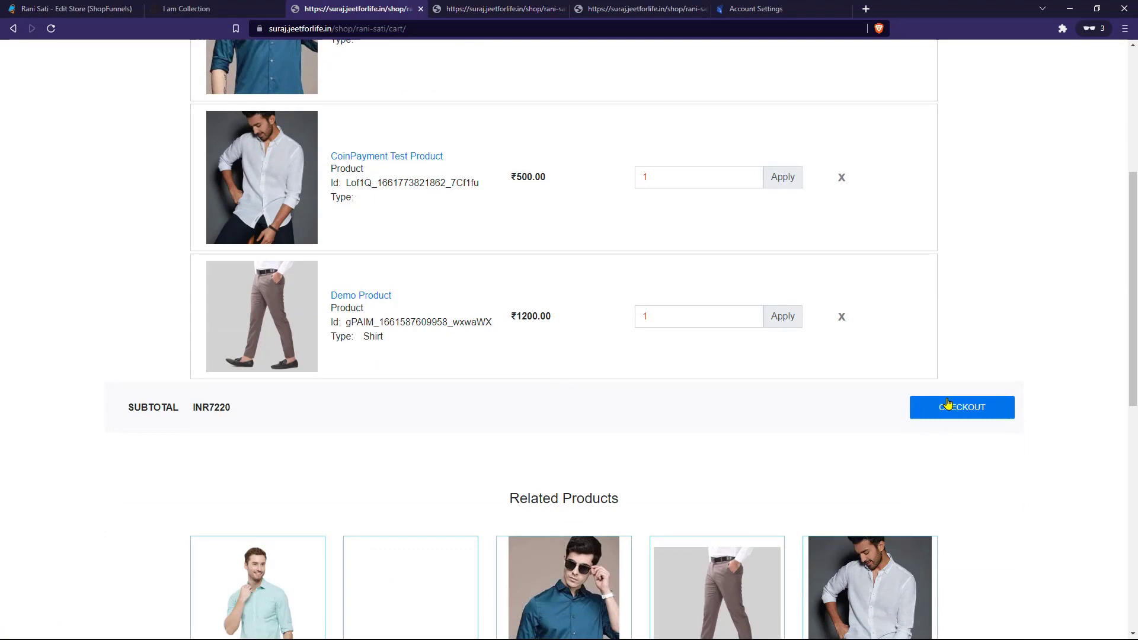
{"action": "left_click", "coordinate": [947, 402]}
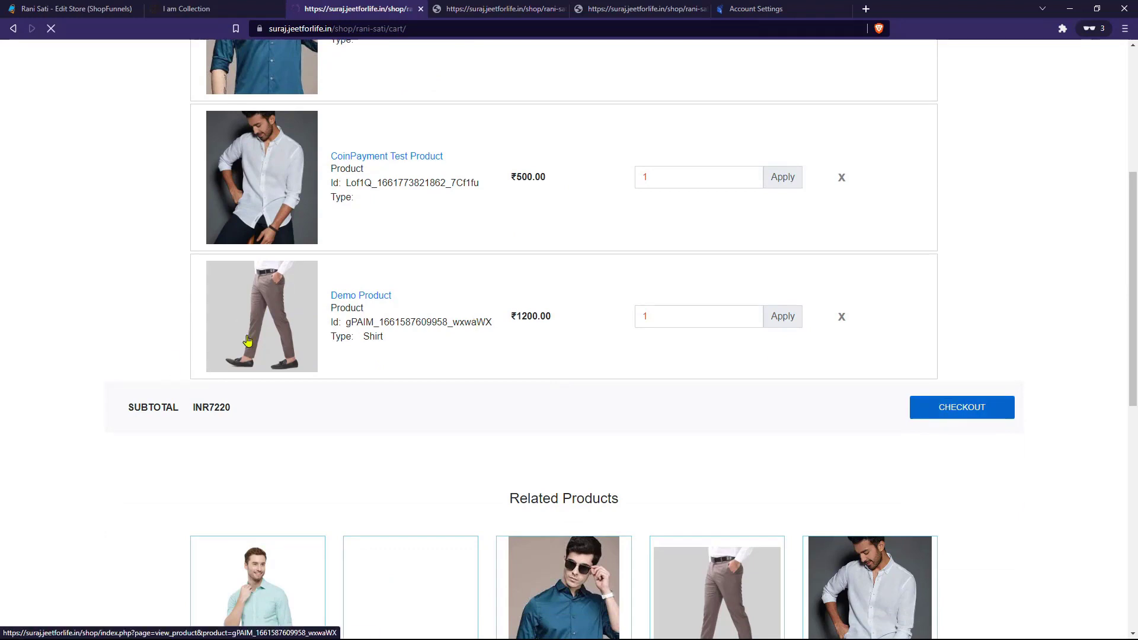
Step: Fill the order form's contact details from the saved email suggestion
{"action": "left_click", "coordinate": [294, 210]}
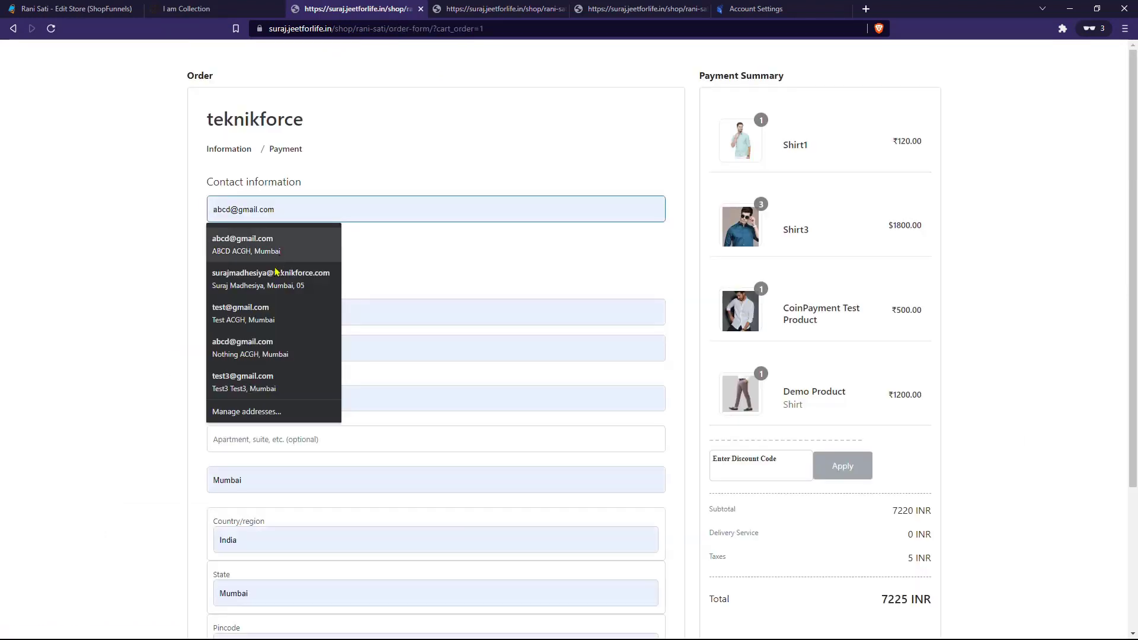
{"action": "left_click", "coordinate": [271, 274]}
{"action": "scroll", "coordinate": [214, 472], "scroll_direction": "down", "scroll_amount": 3}
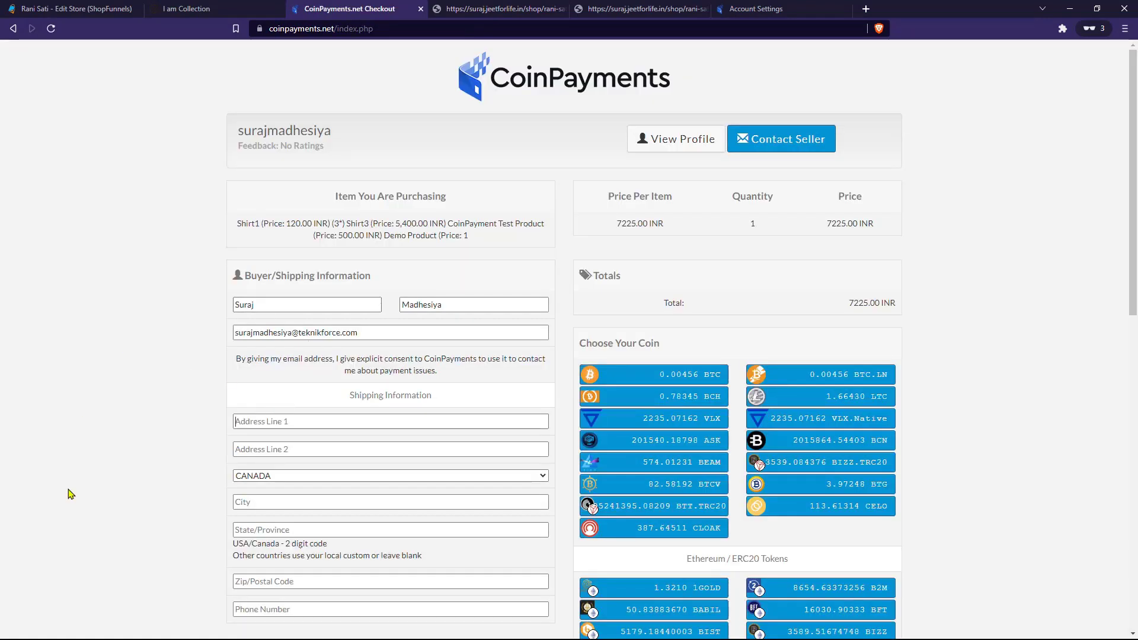
{"action": "scroll", "coordinate": [77, 493], "scroll_direction": "down", "scroll_amount": 2}
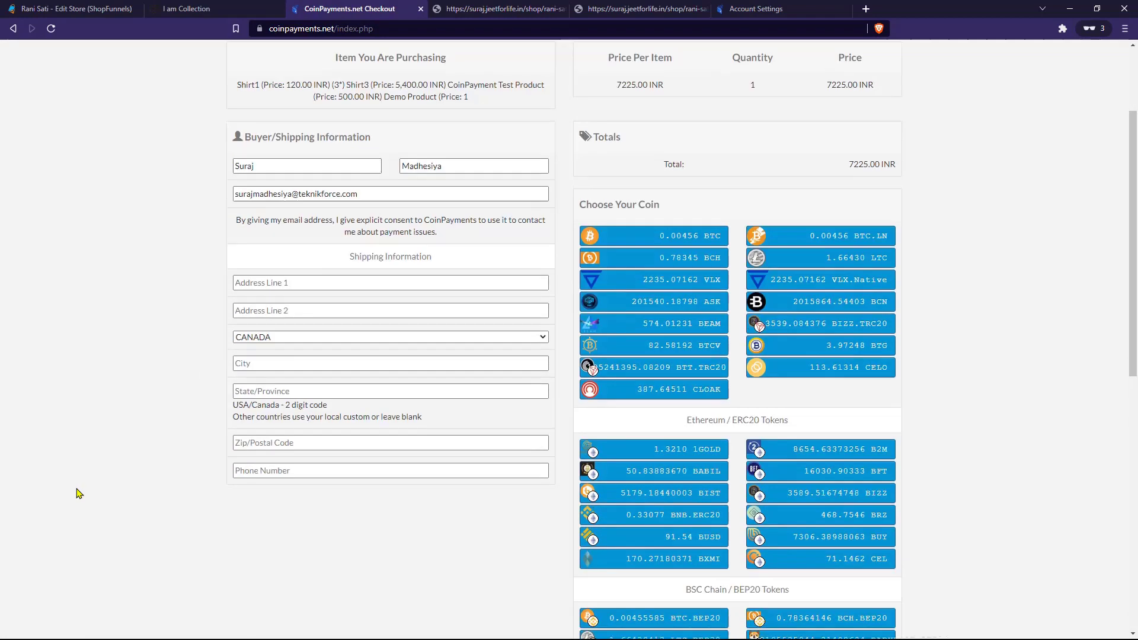
Step: Autofill the India shipping address and choose the 1GOLD coin for payment
{"action": "key", "text": "Down"}
{"action": "key", "text": "Down"}
{"action": "key", "text": "Down"}
{"action": "key", "text": "Return"}
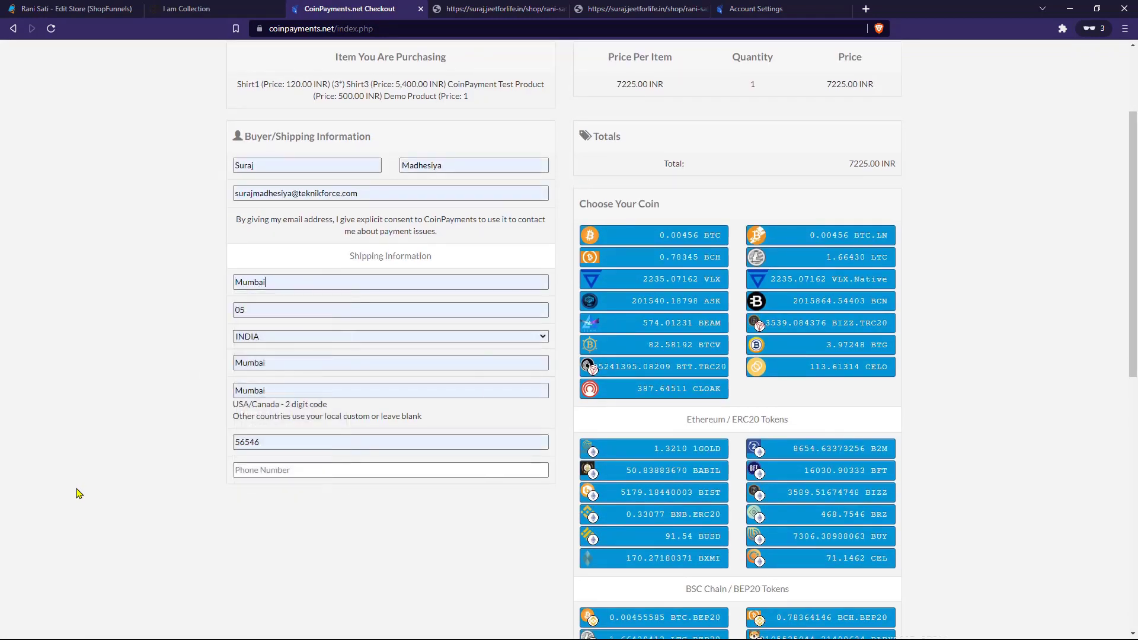
{"action": "scroll", "coordinate": [549, 460], "scroll_direction": "up", "scroll_amount": 2}
{"action": "scroll", "coordinate": [552, 462], "scroll_direction": "down", "scroll_amount": 1}
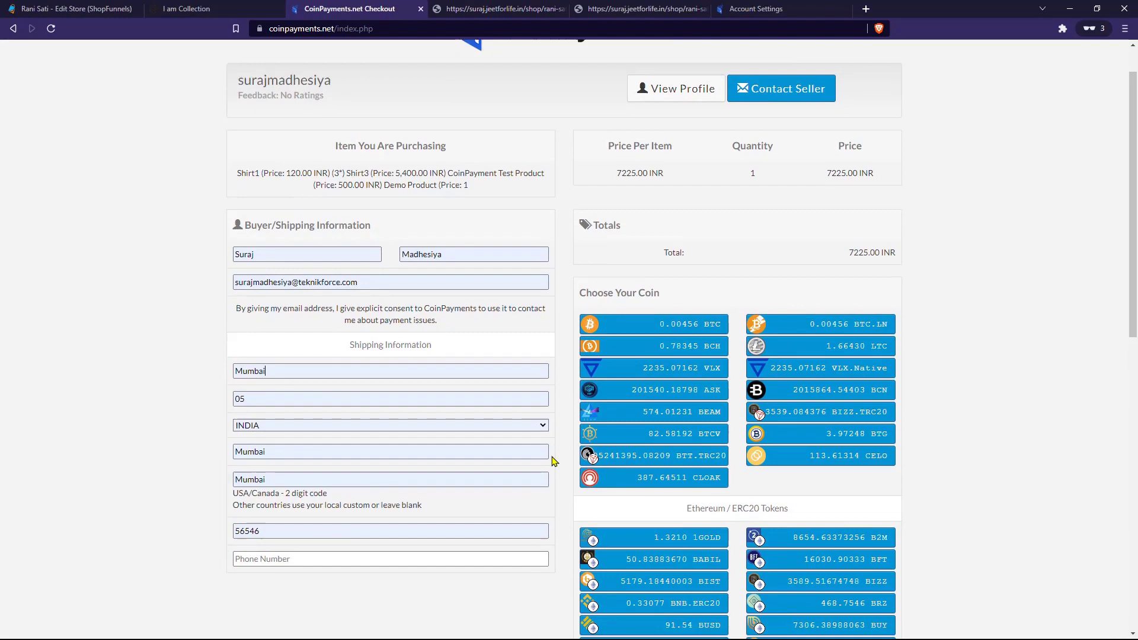
{"action": "left_click", "coordinate": [647, 491]}
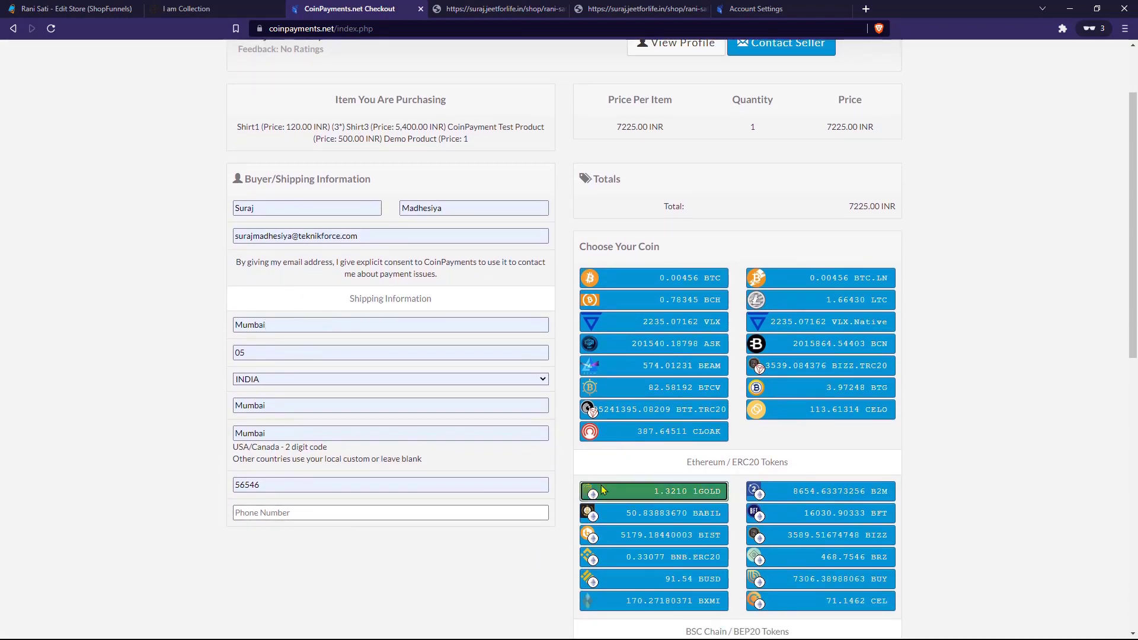
{"action": "scroll", "coordinate": [623, 531], "scroll_direction": "down", "scroll_amount": 5}
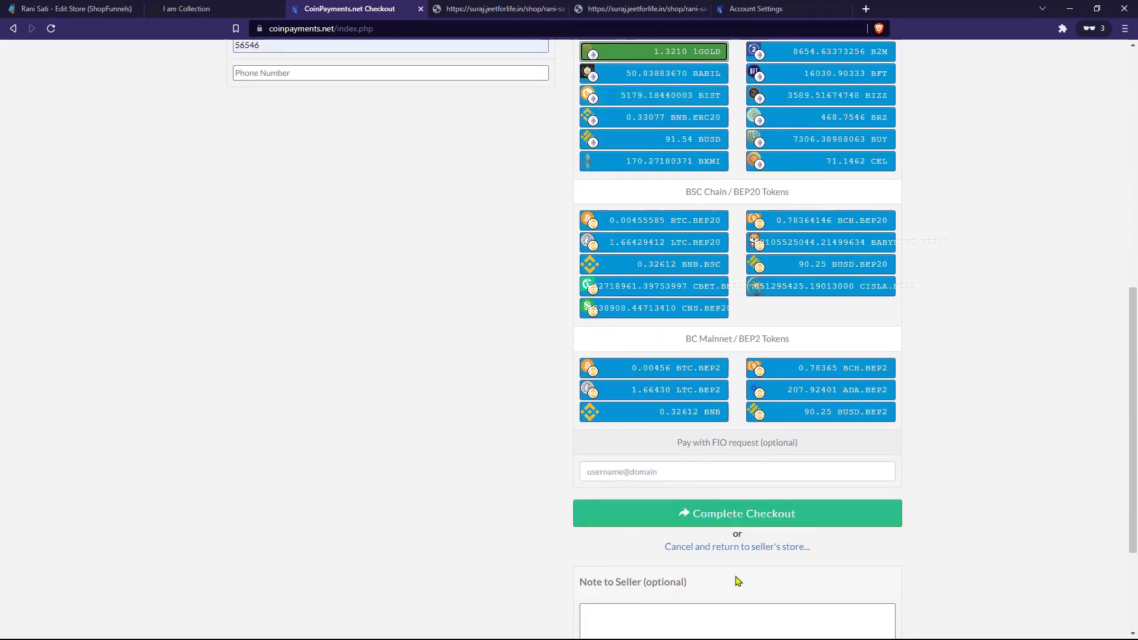
Step: Complete the CoinPayments checkout to show the 1.3178 1GOLD invoice with QR code
{"action": "left_click", "coordinate": [737, 547]}
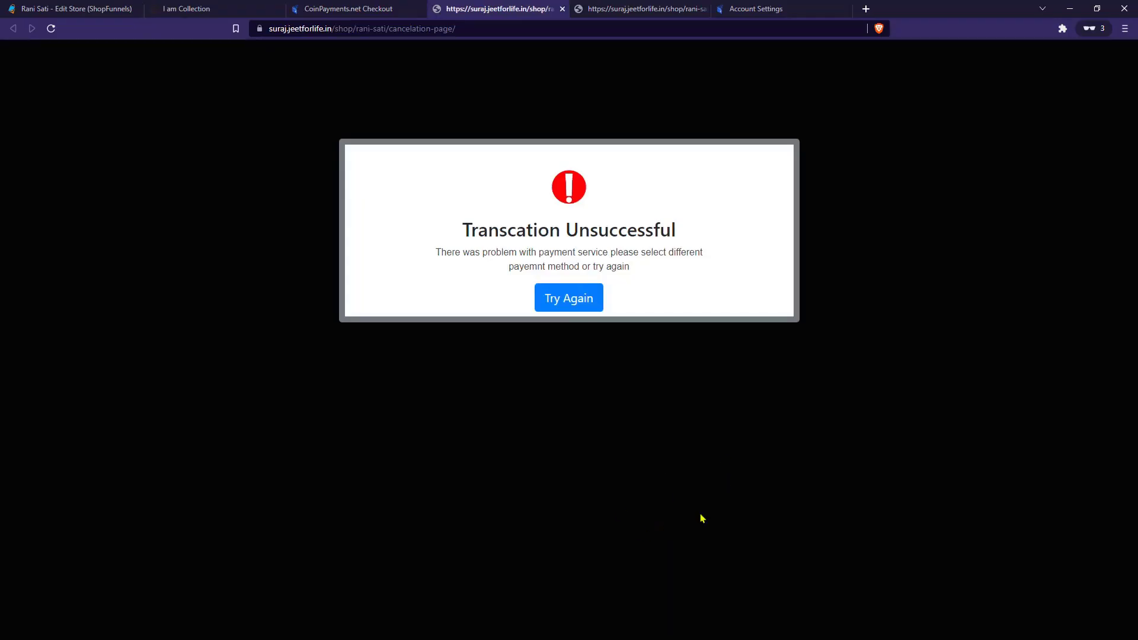
{"action": "key", "text": "ctrl+shift+Tab"}
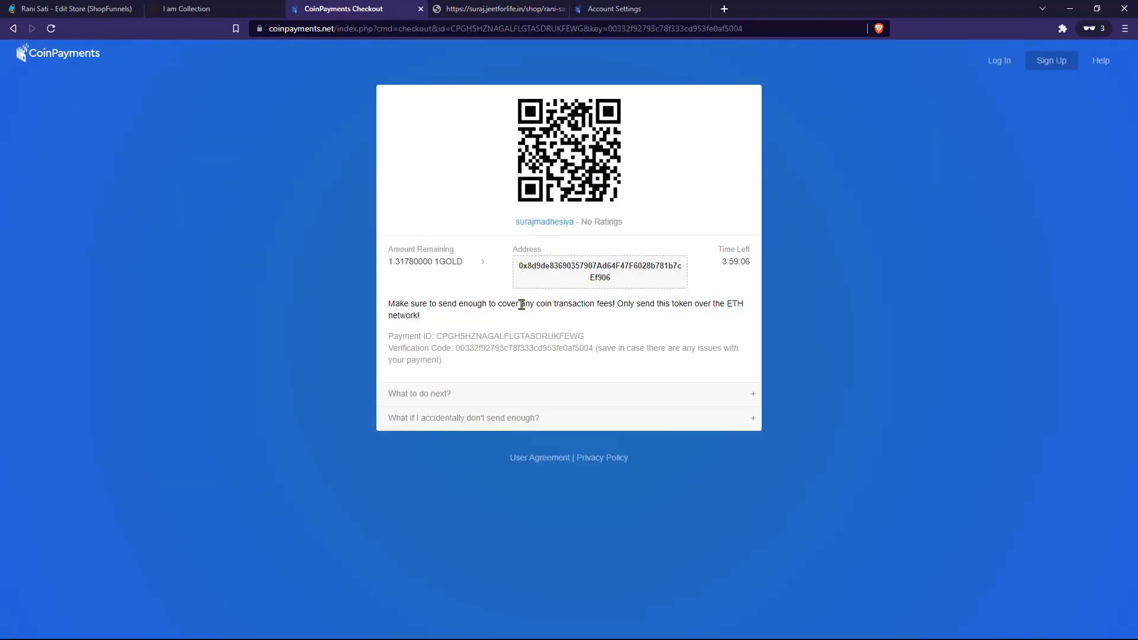
Step: Switch to the Rani Sati store's Thank You page showing the CoinPayments payment ID
{"action": "key", "text": "ctrl+Tab"}
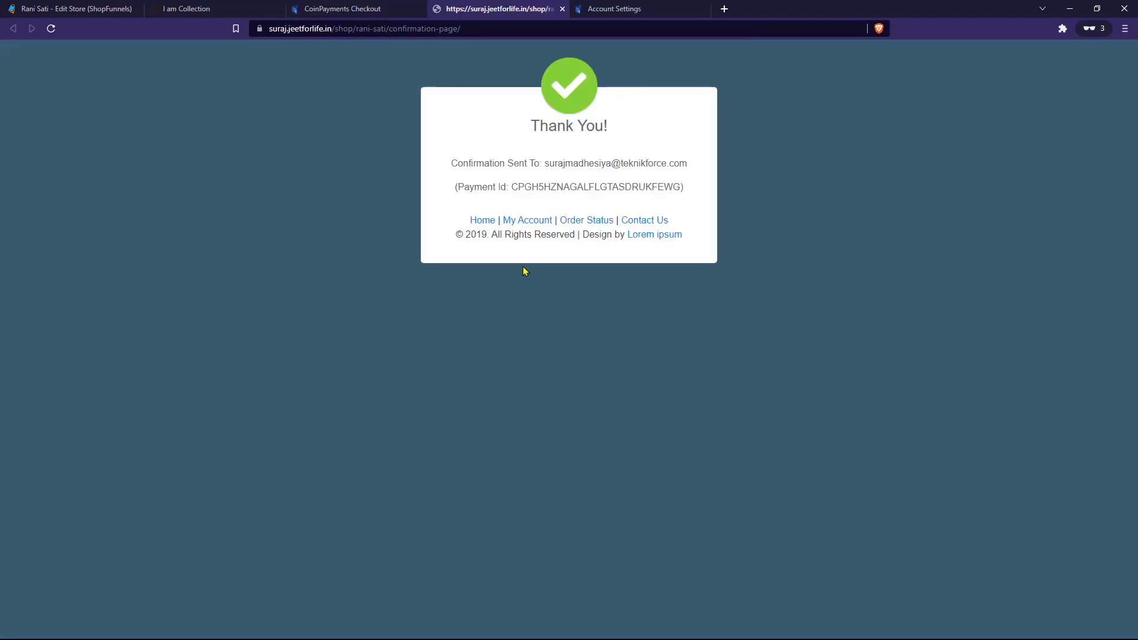